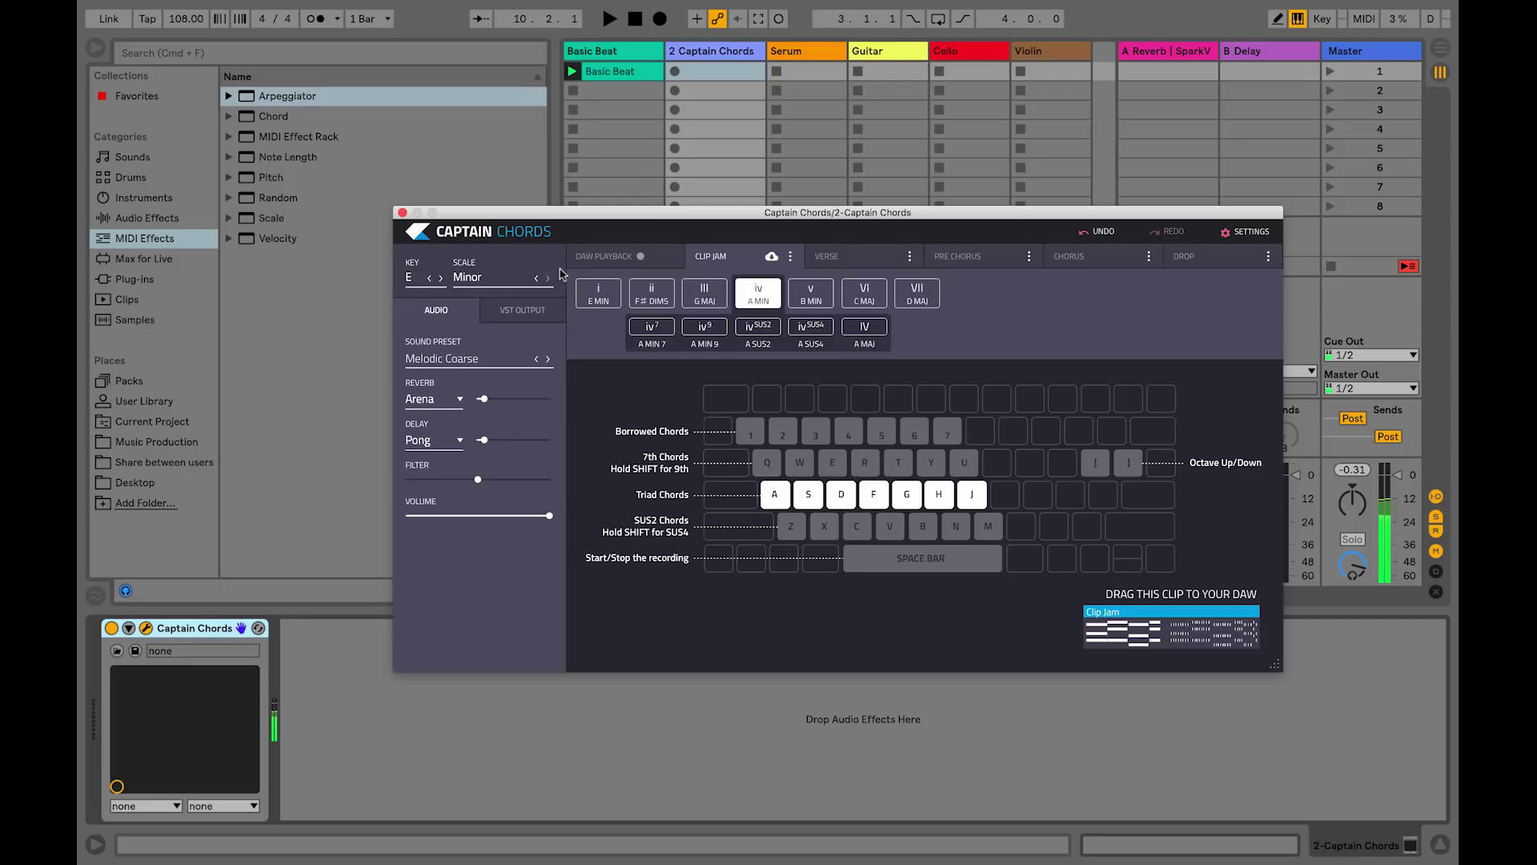
pyautogui.press('h')
pyautogui.press('g')
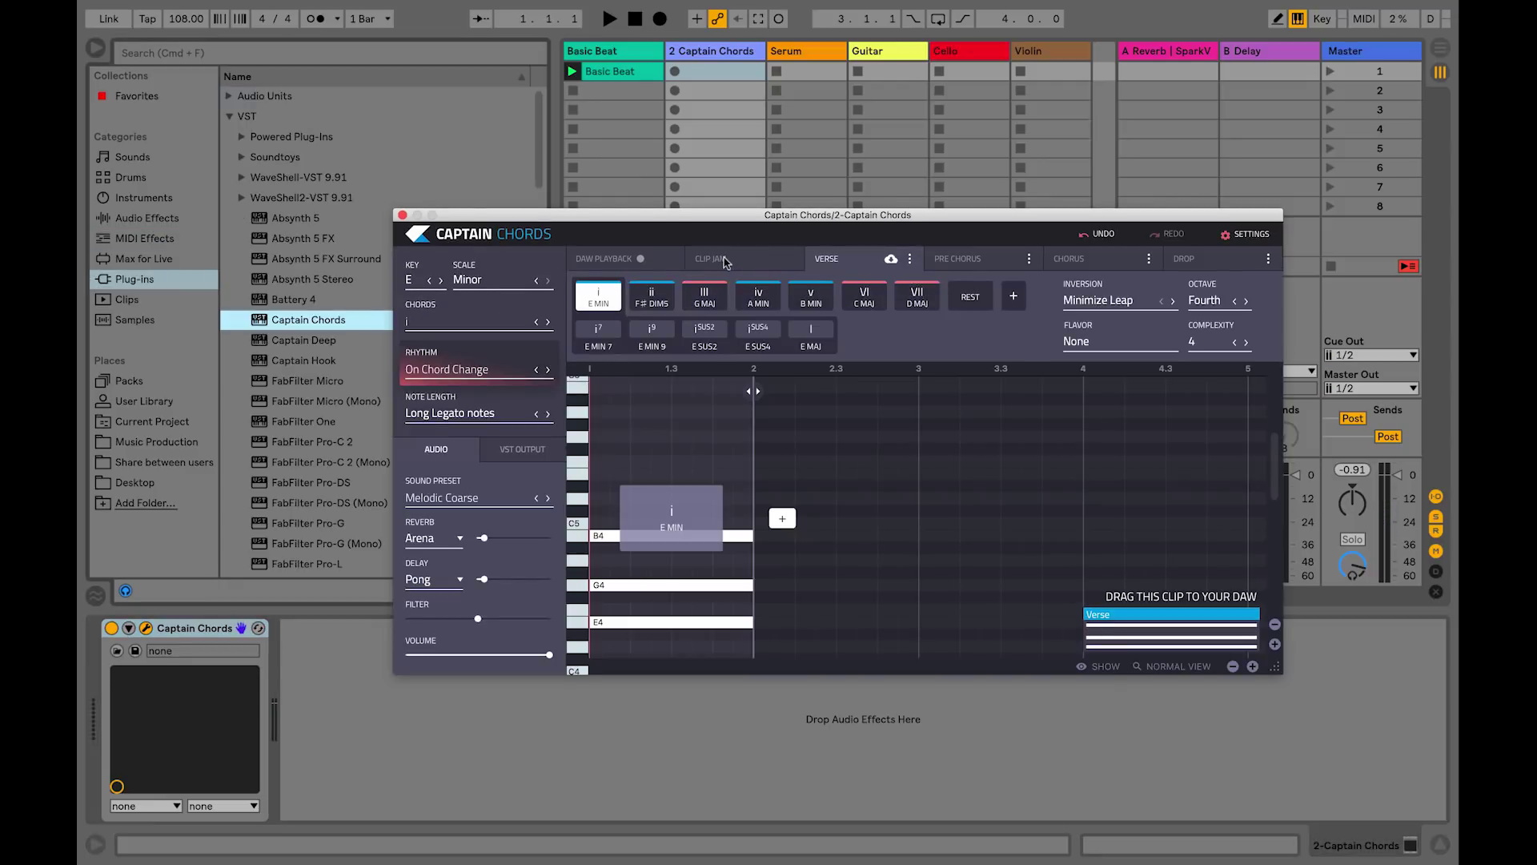
# Record E minor, D major and C major triads in Clip Jam and place the clip in the Captain Chords track's first slot
pyautogui.click(709, 259)
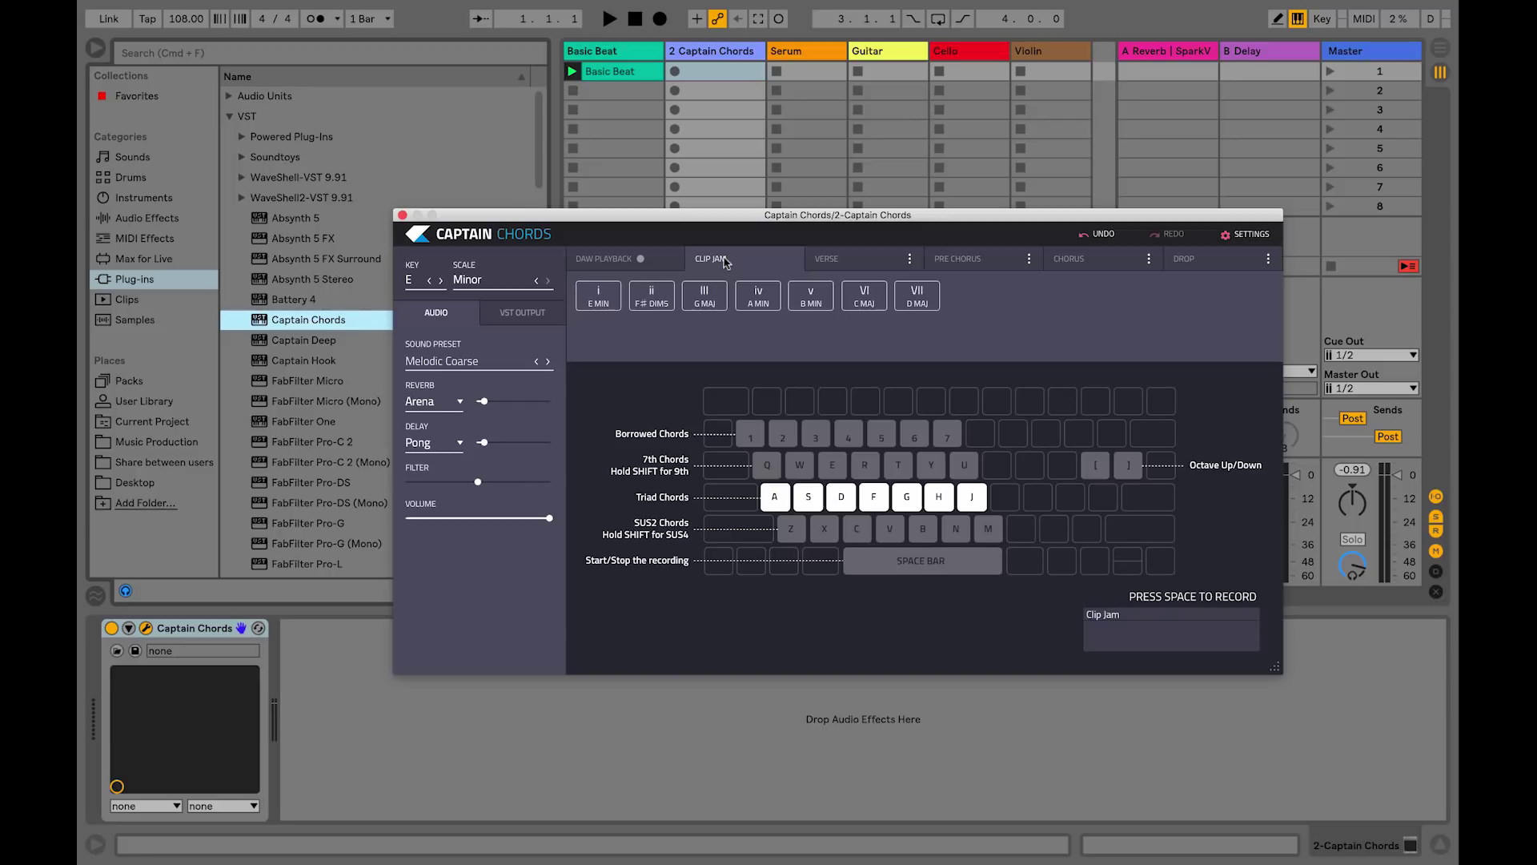
pyautogui.press('space')
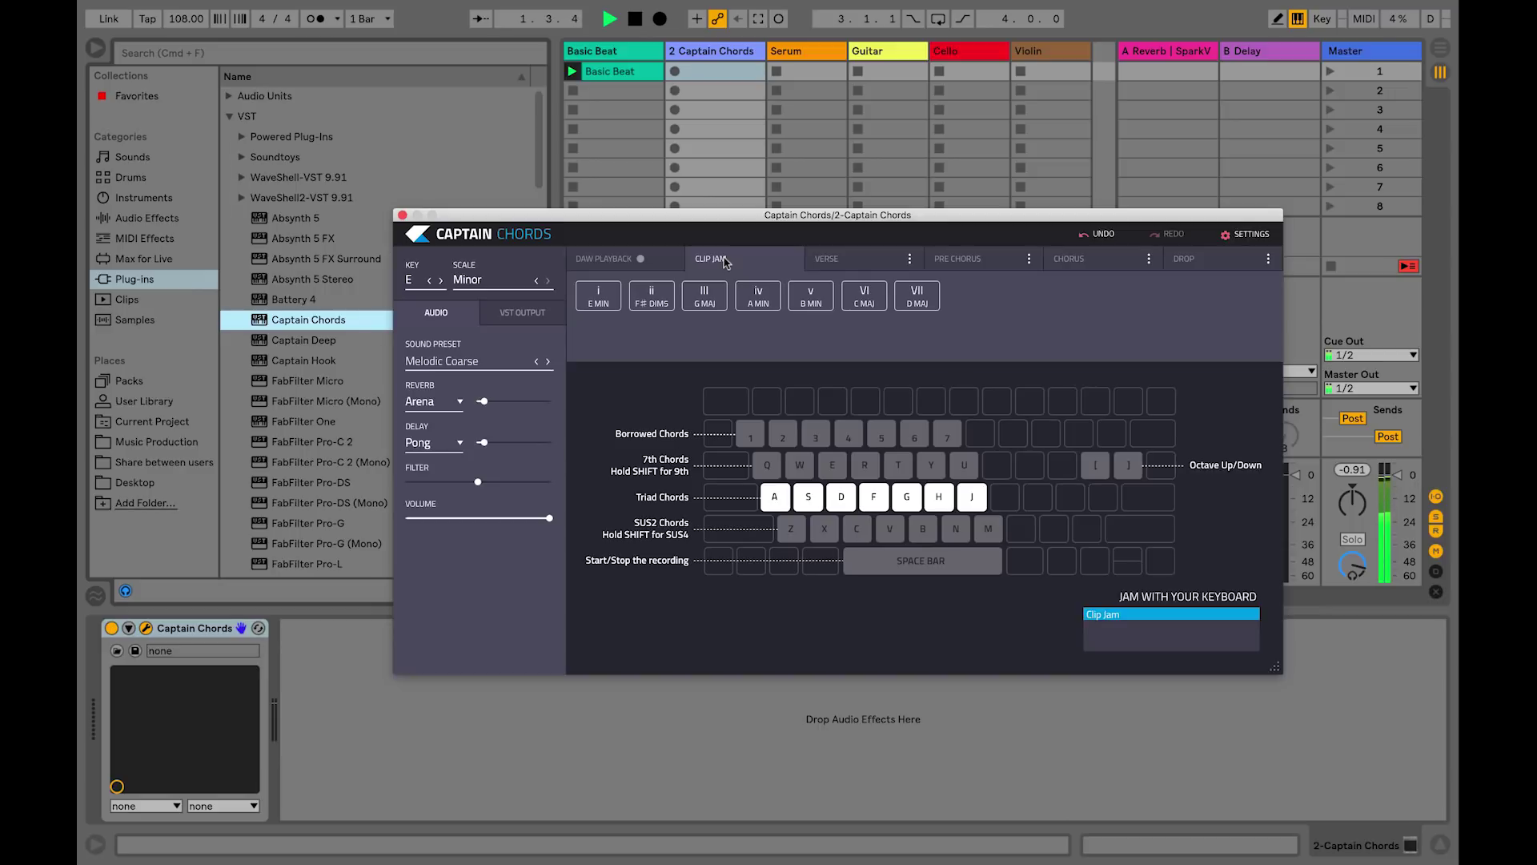
pyautogui.press('a')
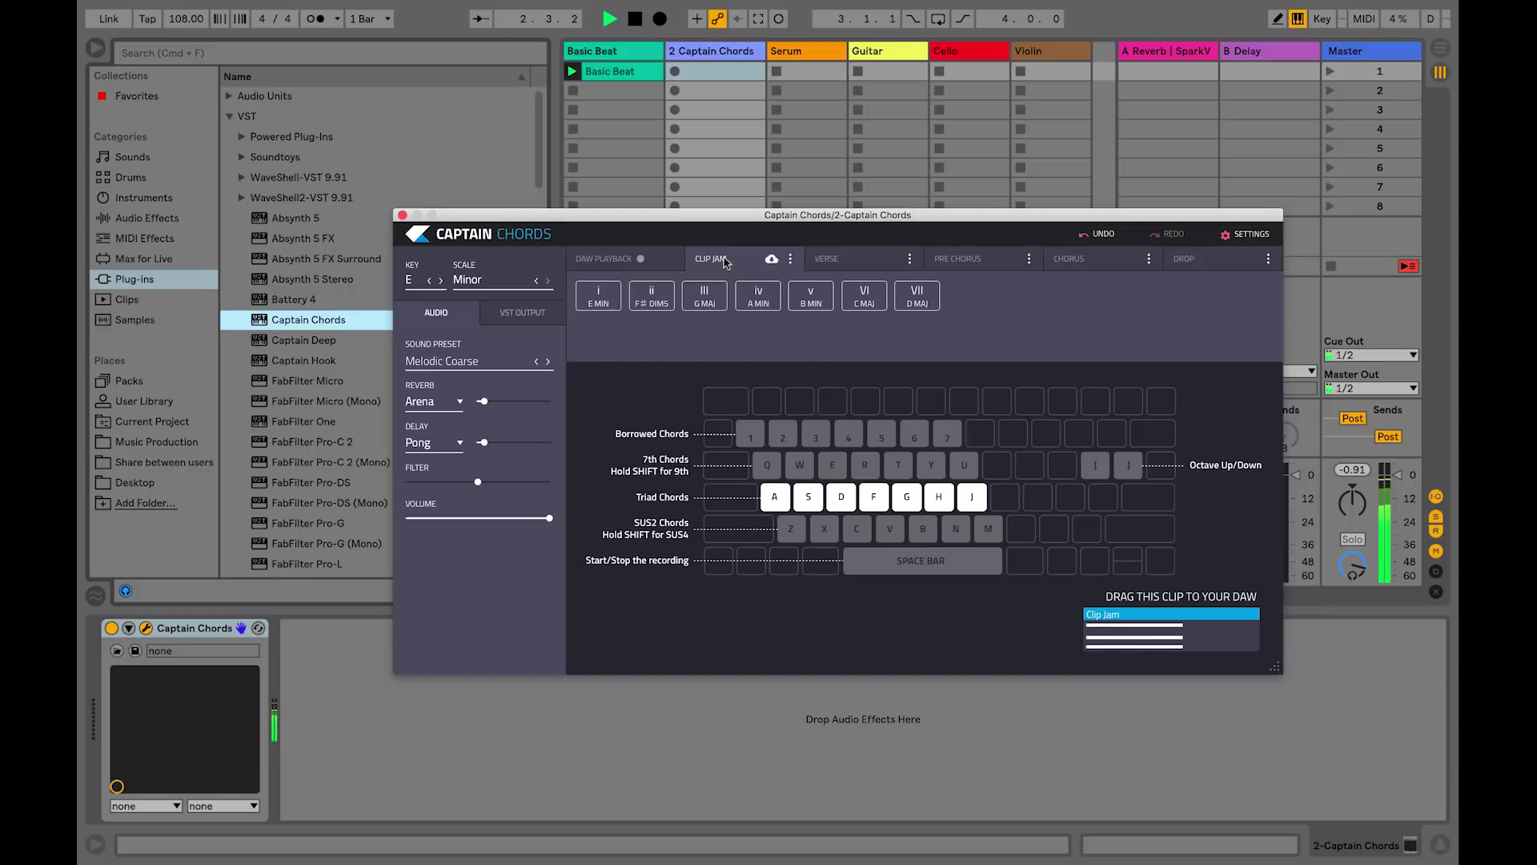
pyautogui.press('j')
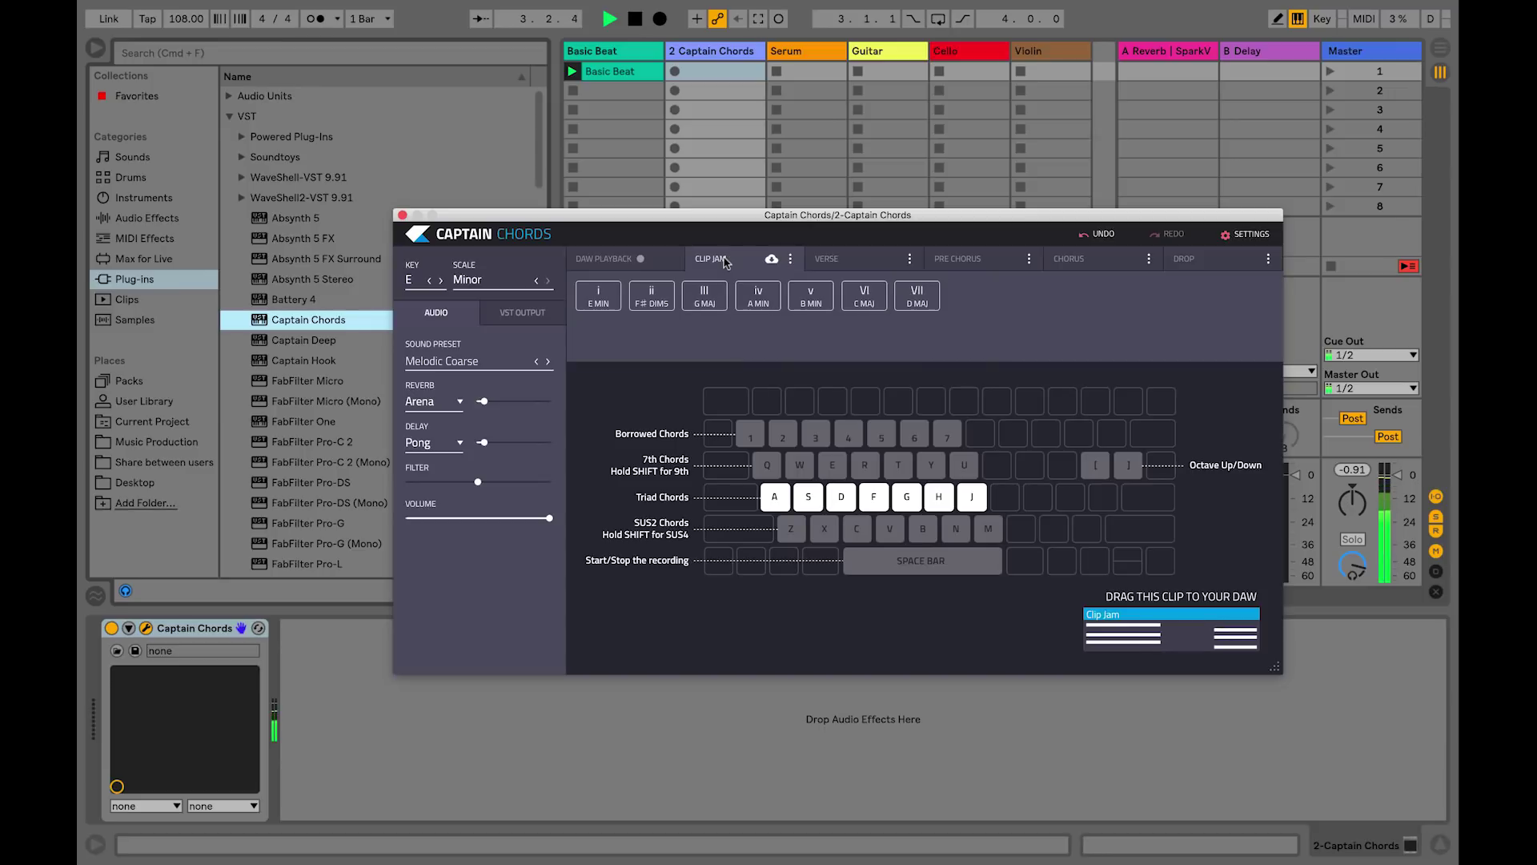
pyautogui.press('h')
pyautogui.press('space')
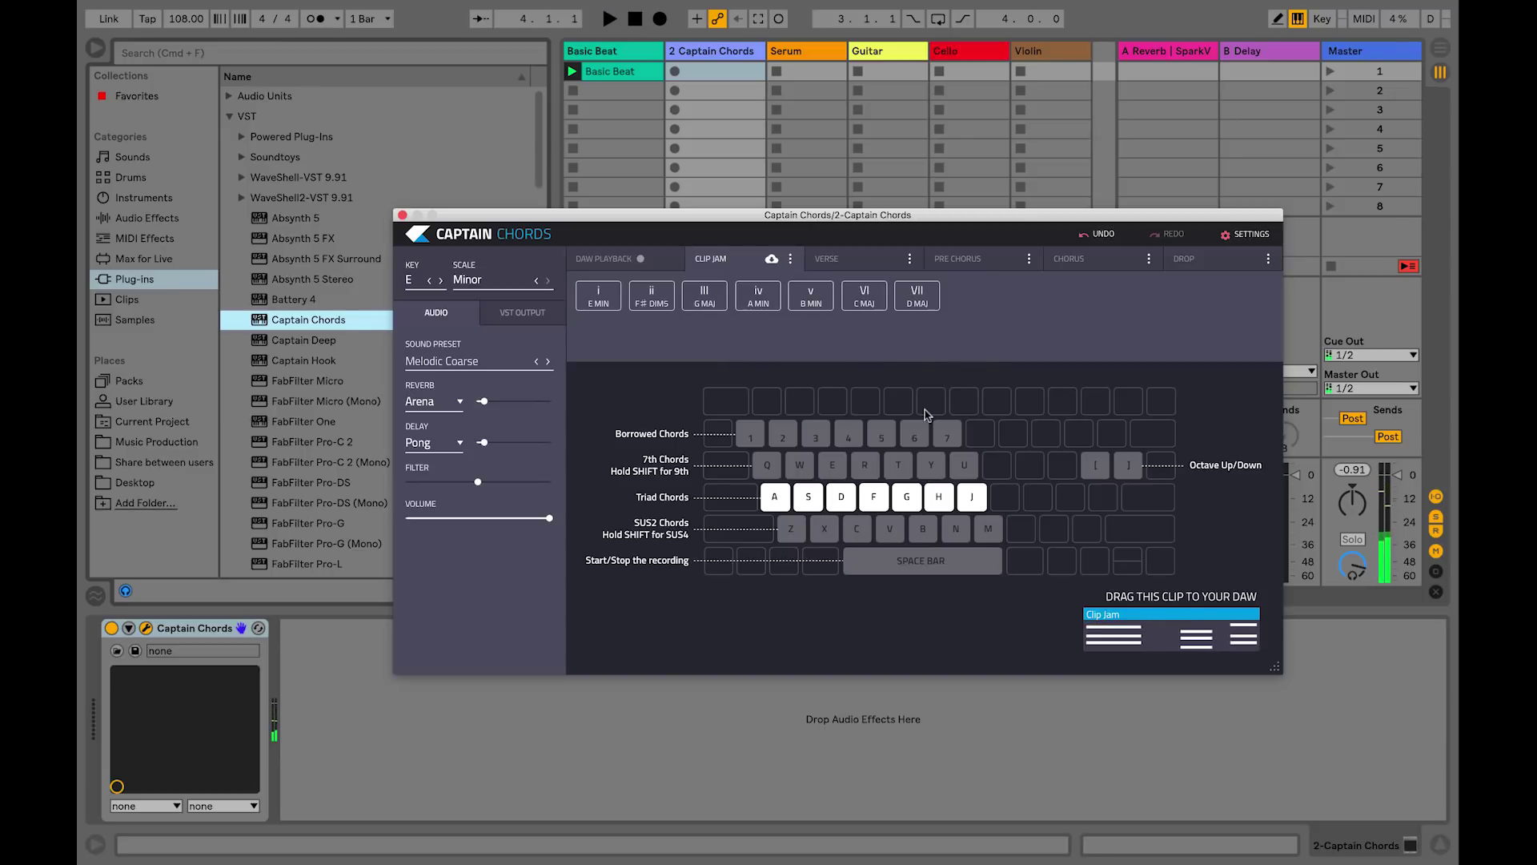
pyautogui.moveTo(1155, 634); pyautogui.dragTo(713, 70)
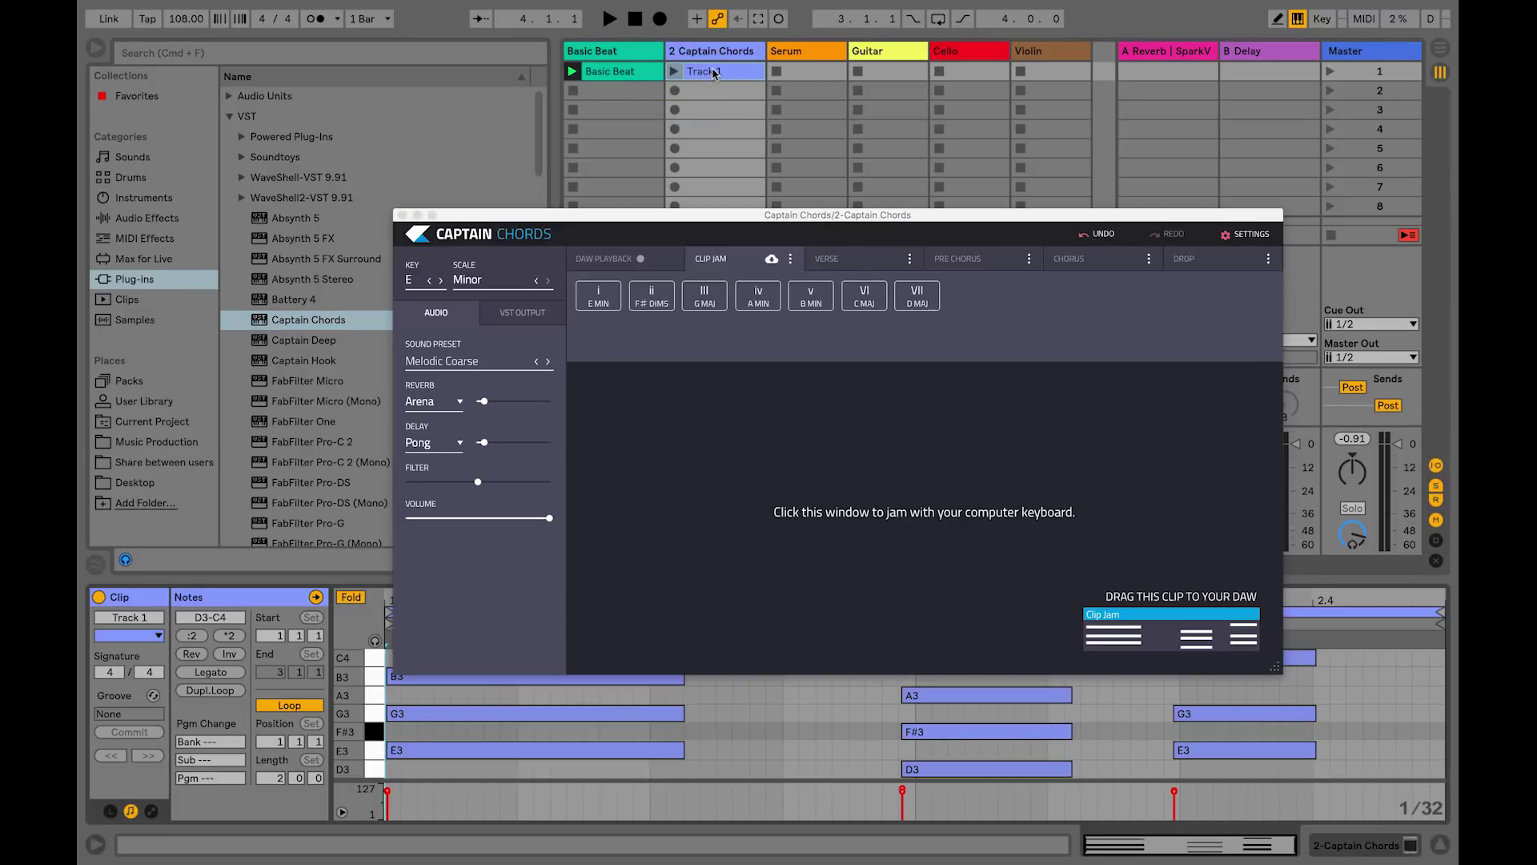
# Open the Verse section and play back its single E minor chord
pyautogui.click(829, 260)
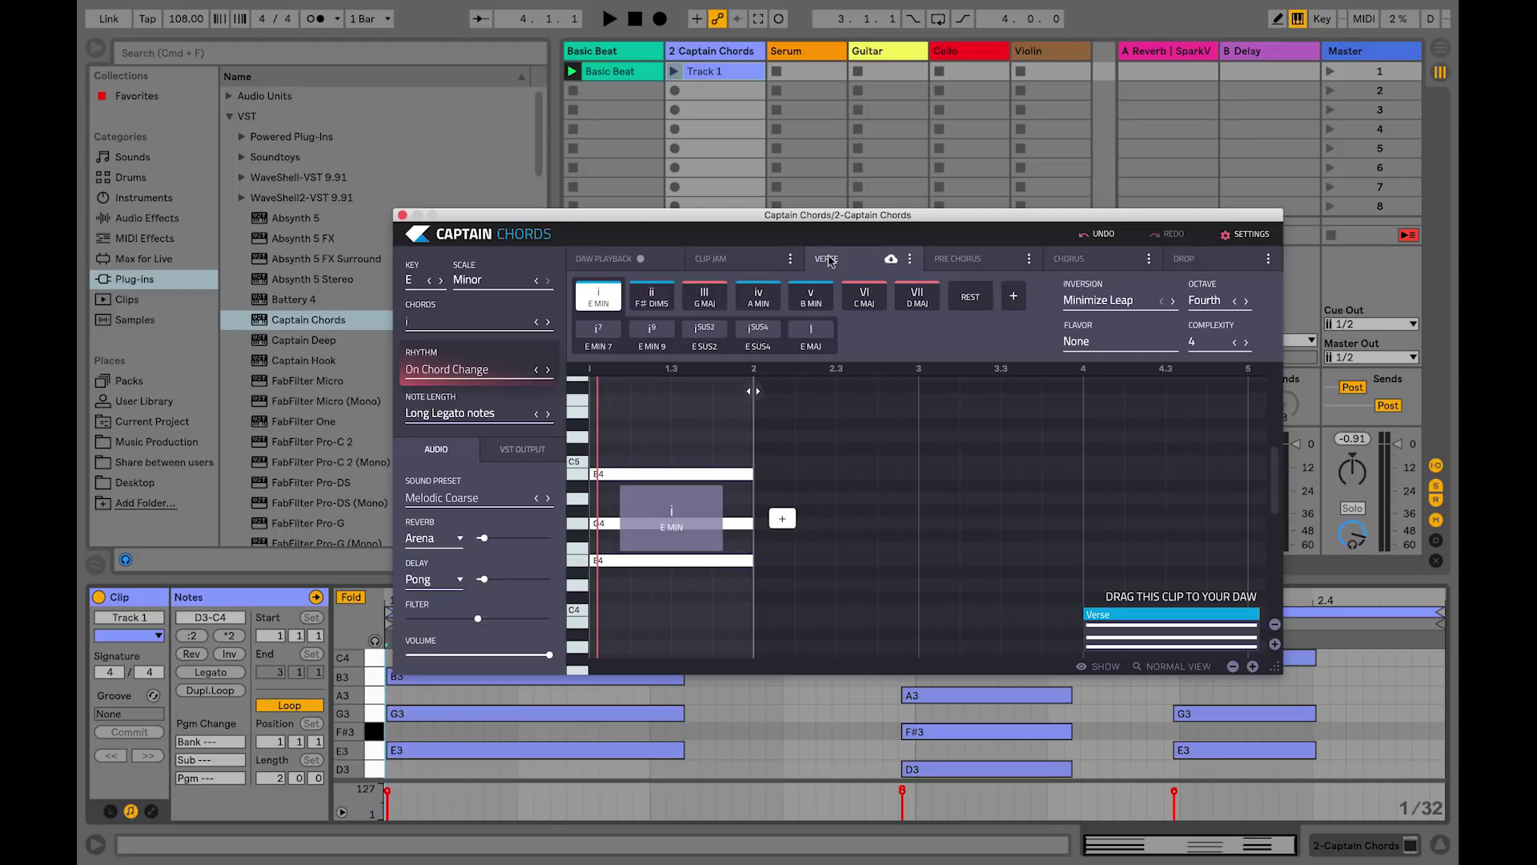
pyautogui.press('space')
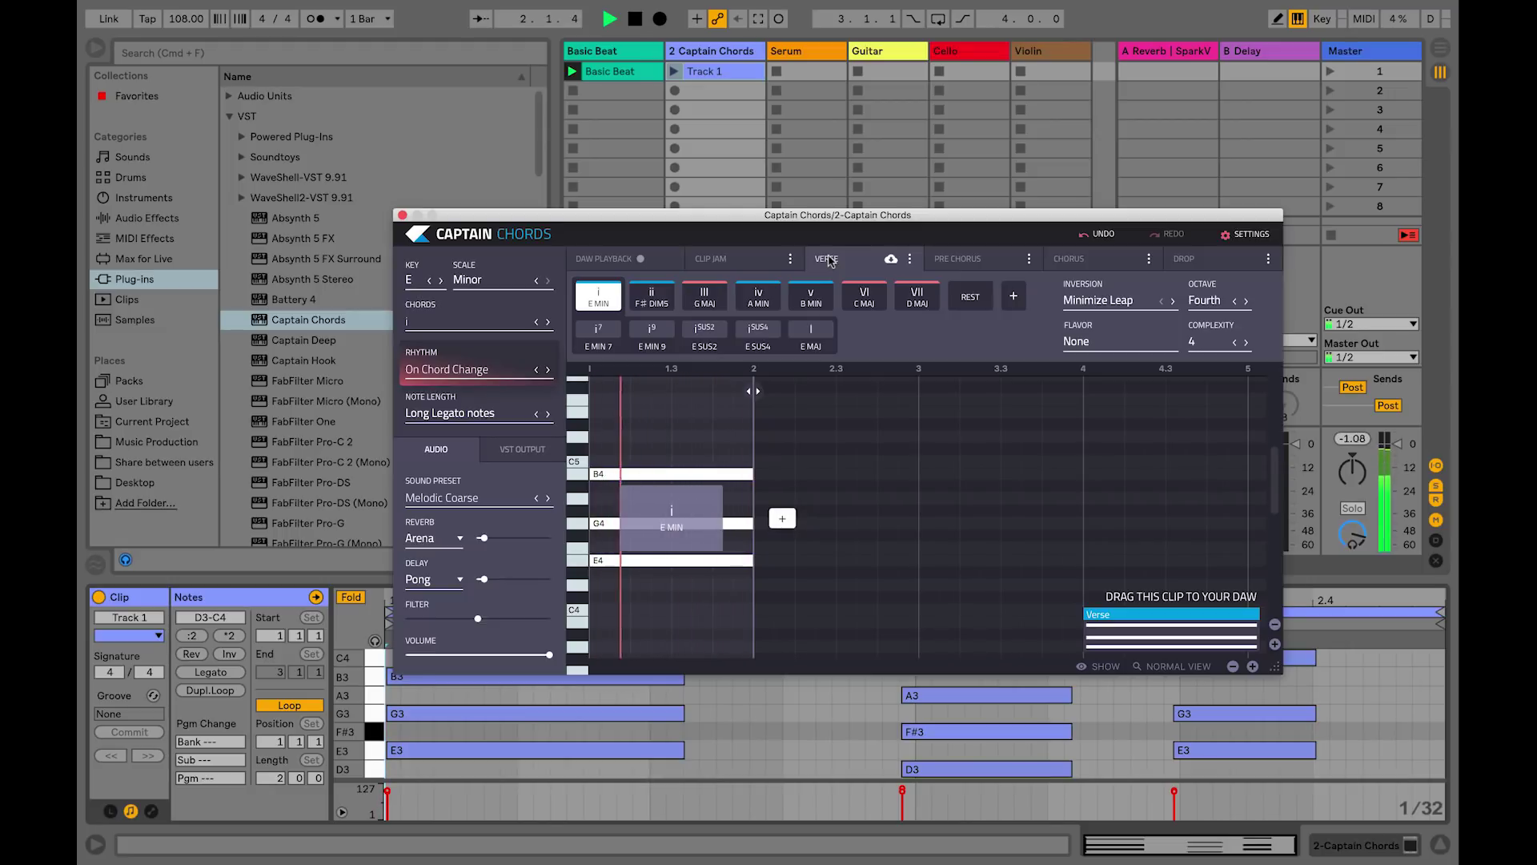
pyautogui.press('space')
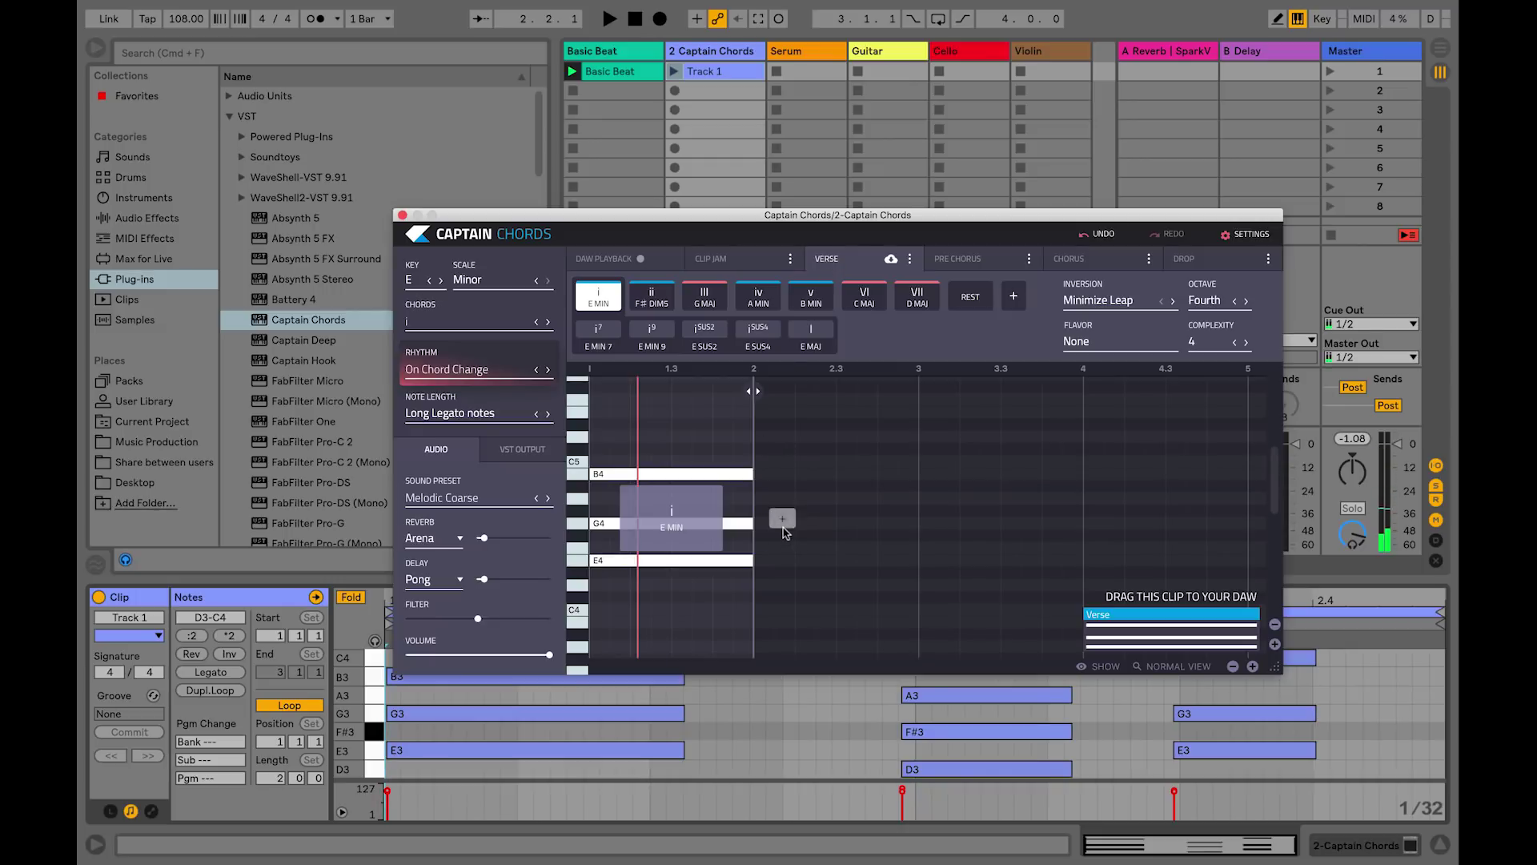
# Add a second chord to the Verse, audition iv, v and VI for it, and settle on III G major
pyautogui.click(783, 520)
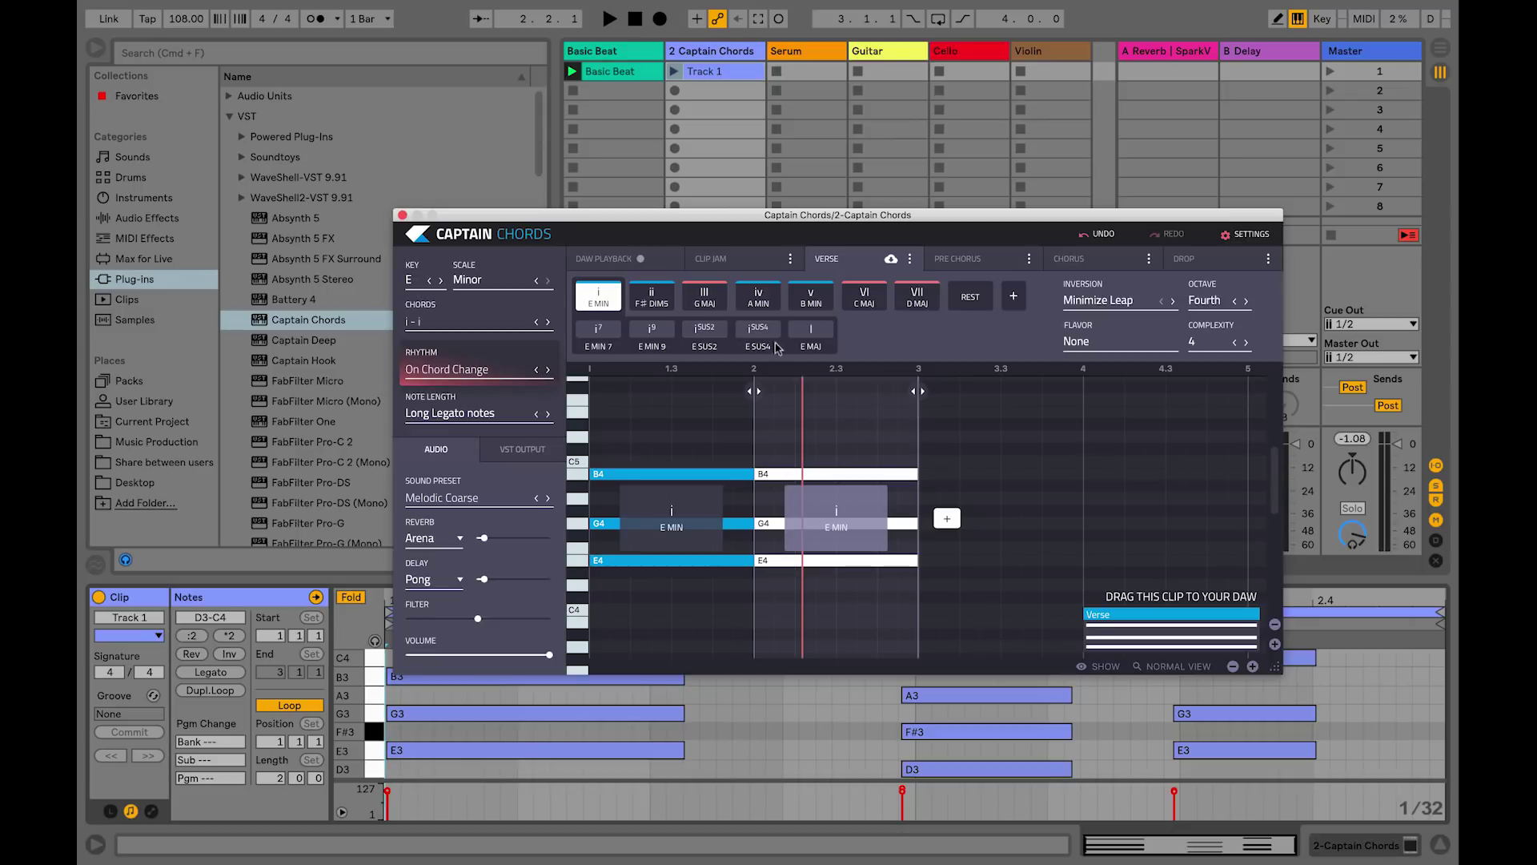
pyautogui.click(754, 293)
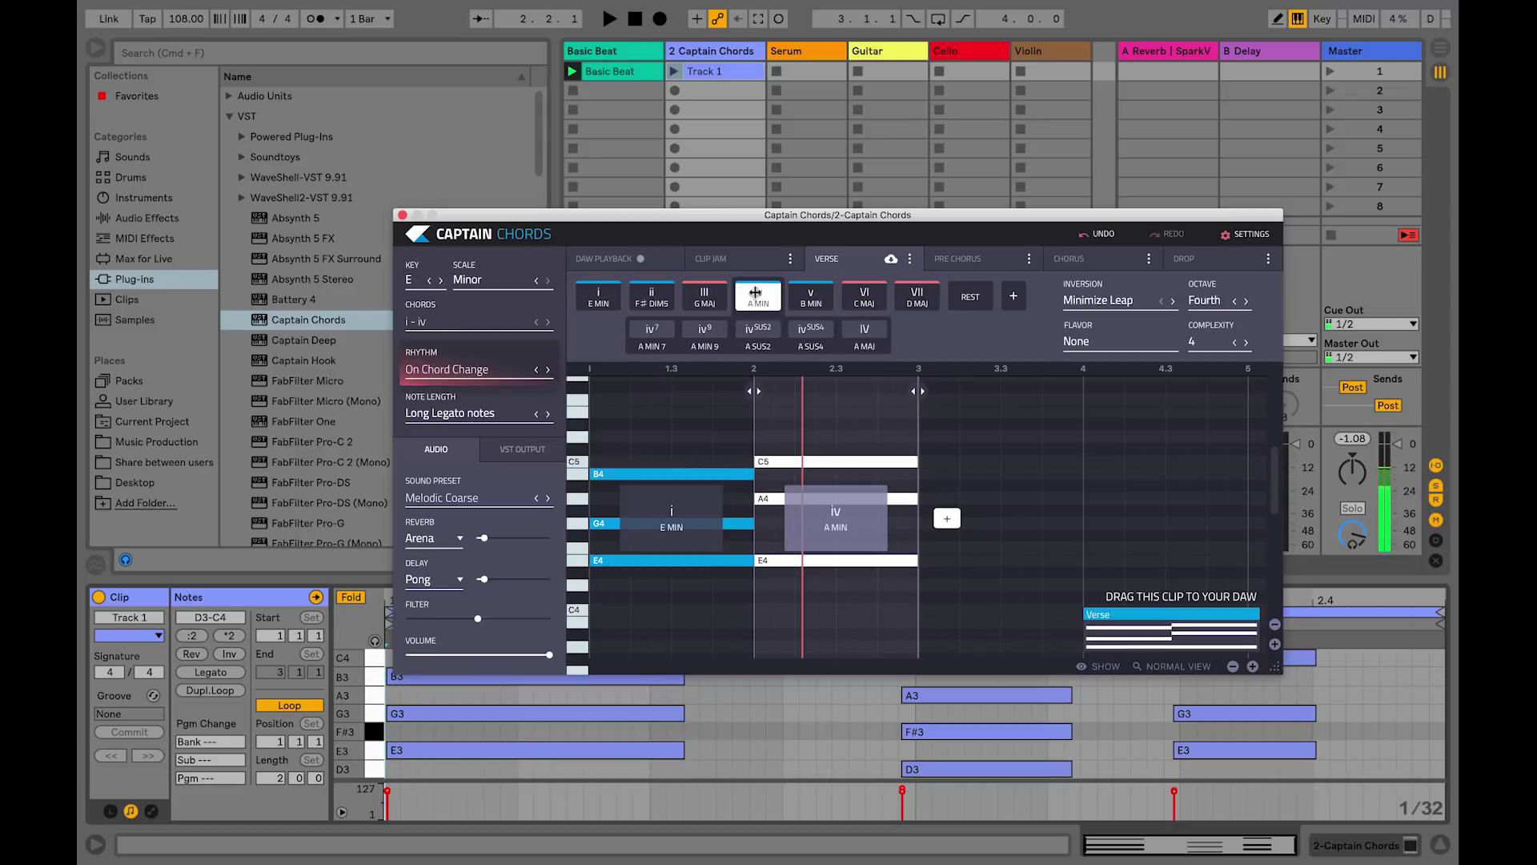
pyautogui.click(801, 298)
pyautogui.click(867, 298)
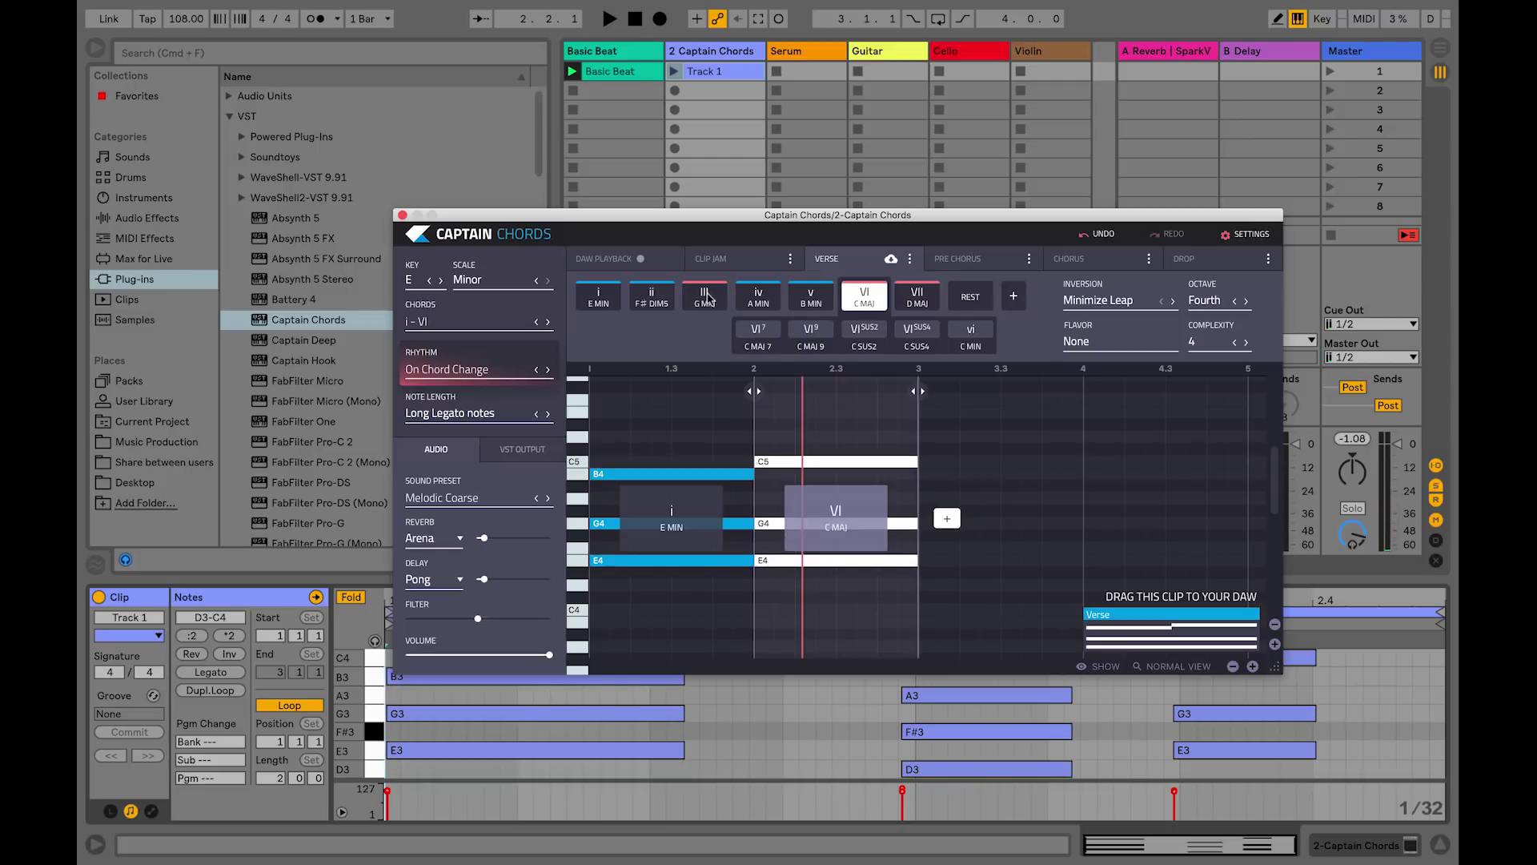
pyautogui.click(707, 298)
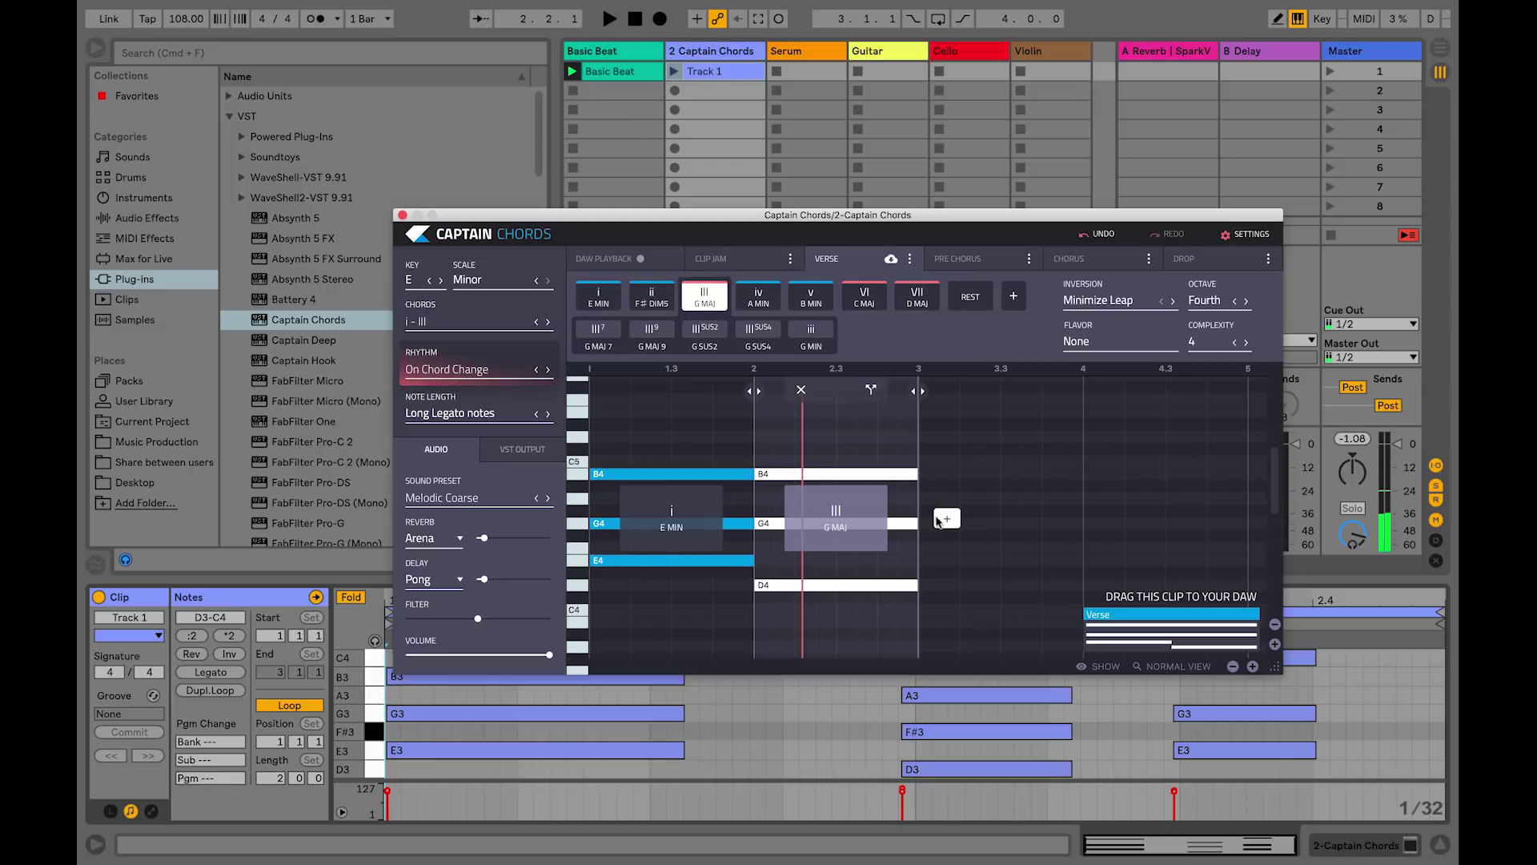
# Extend the Verse with a third and a fourth chord, both set to iv A minor
pyautogui.click(941, 519)
pyautogui.click(759, 296)
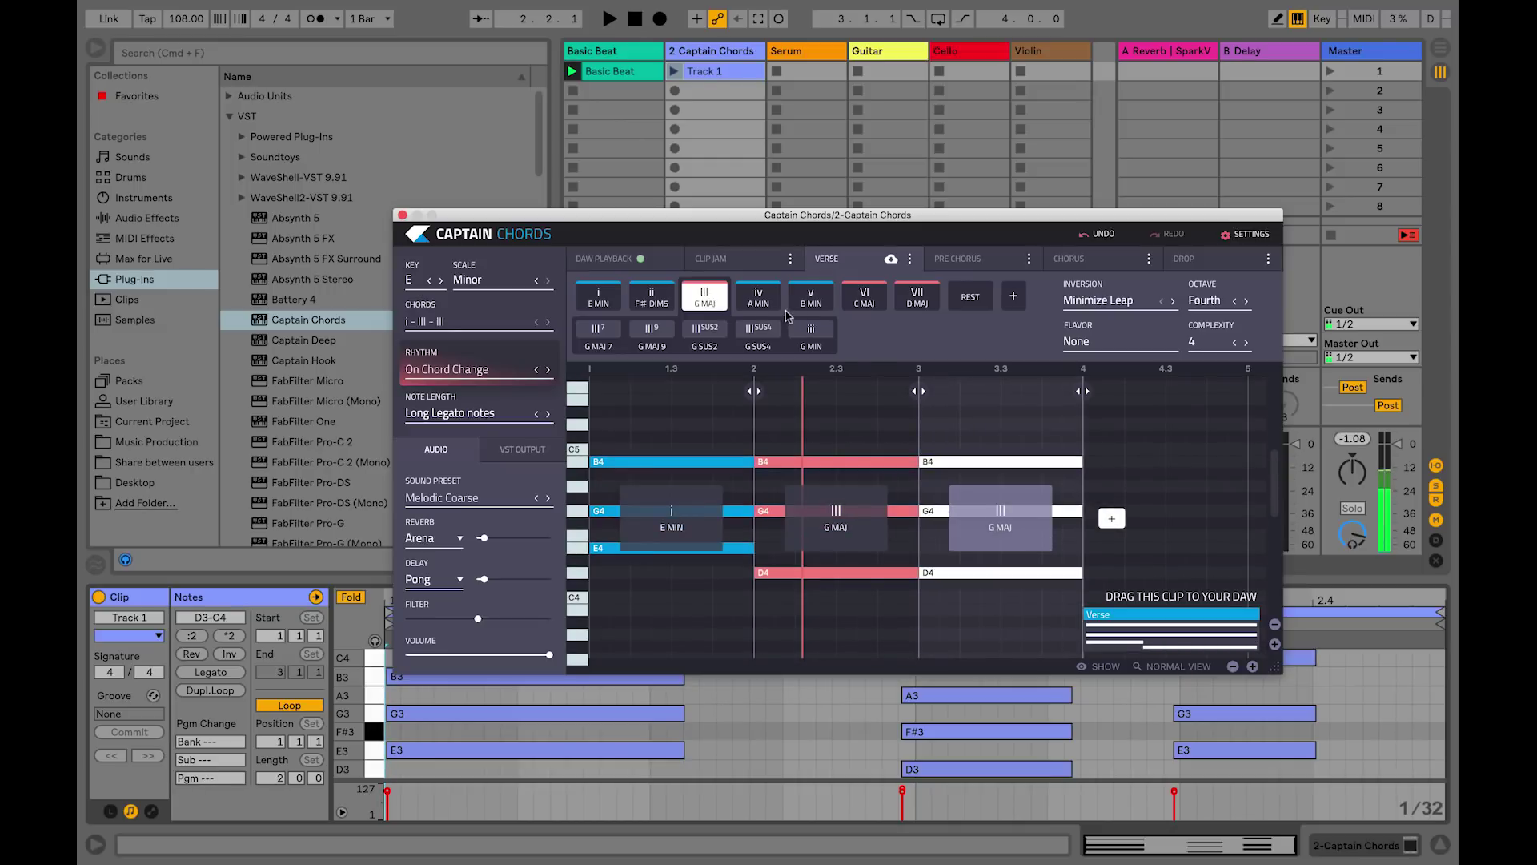
pyautogui.click(1111, 518)
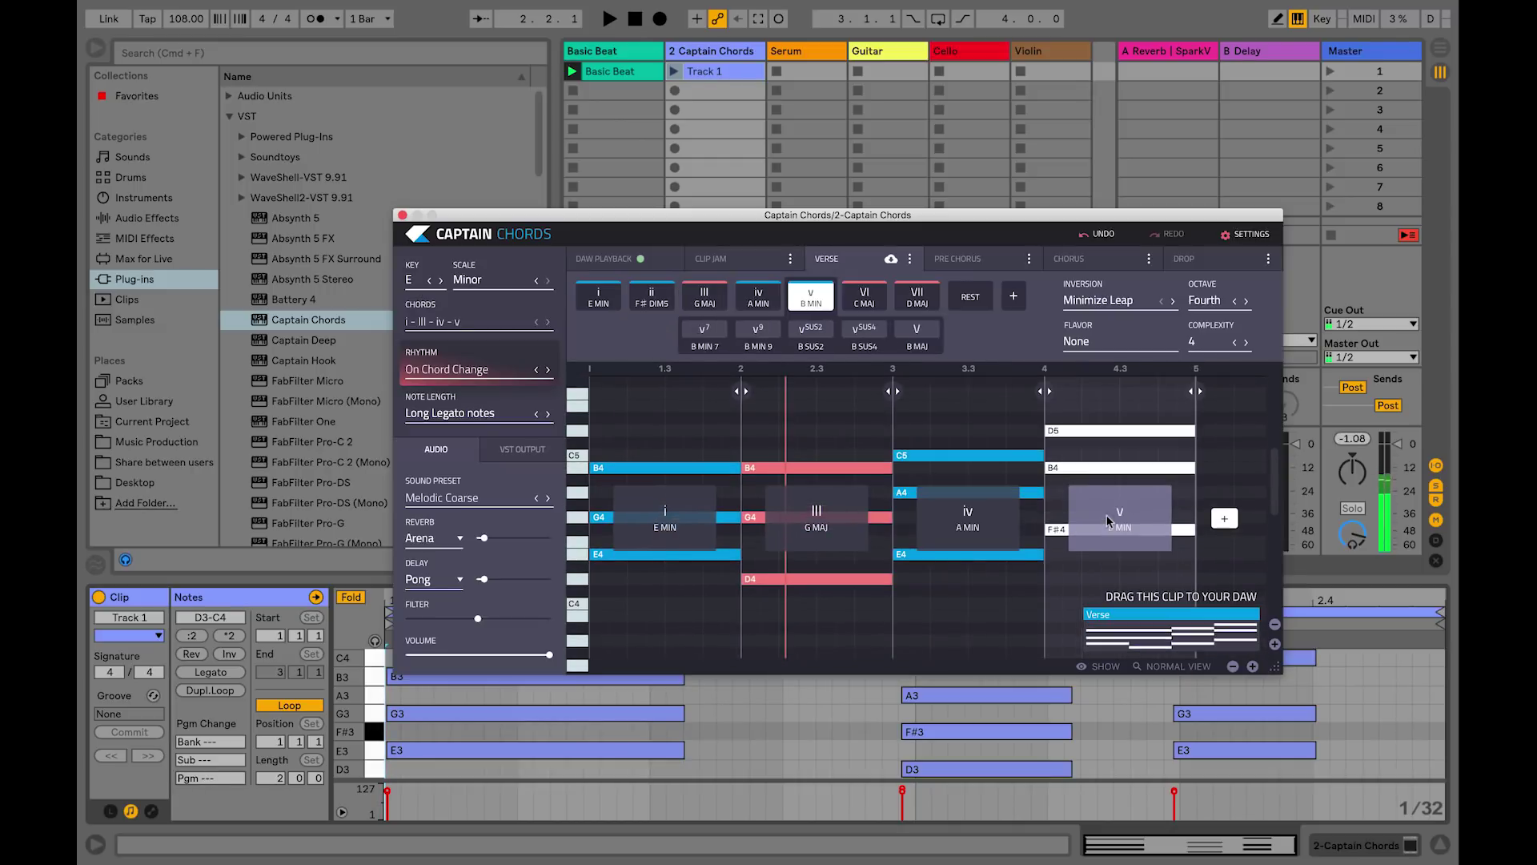
pyautogui.click(1107, 520)
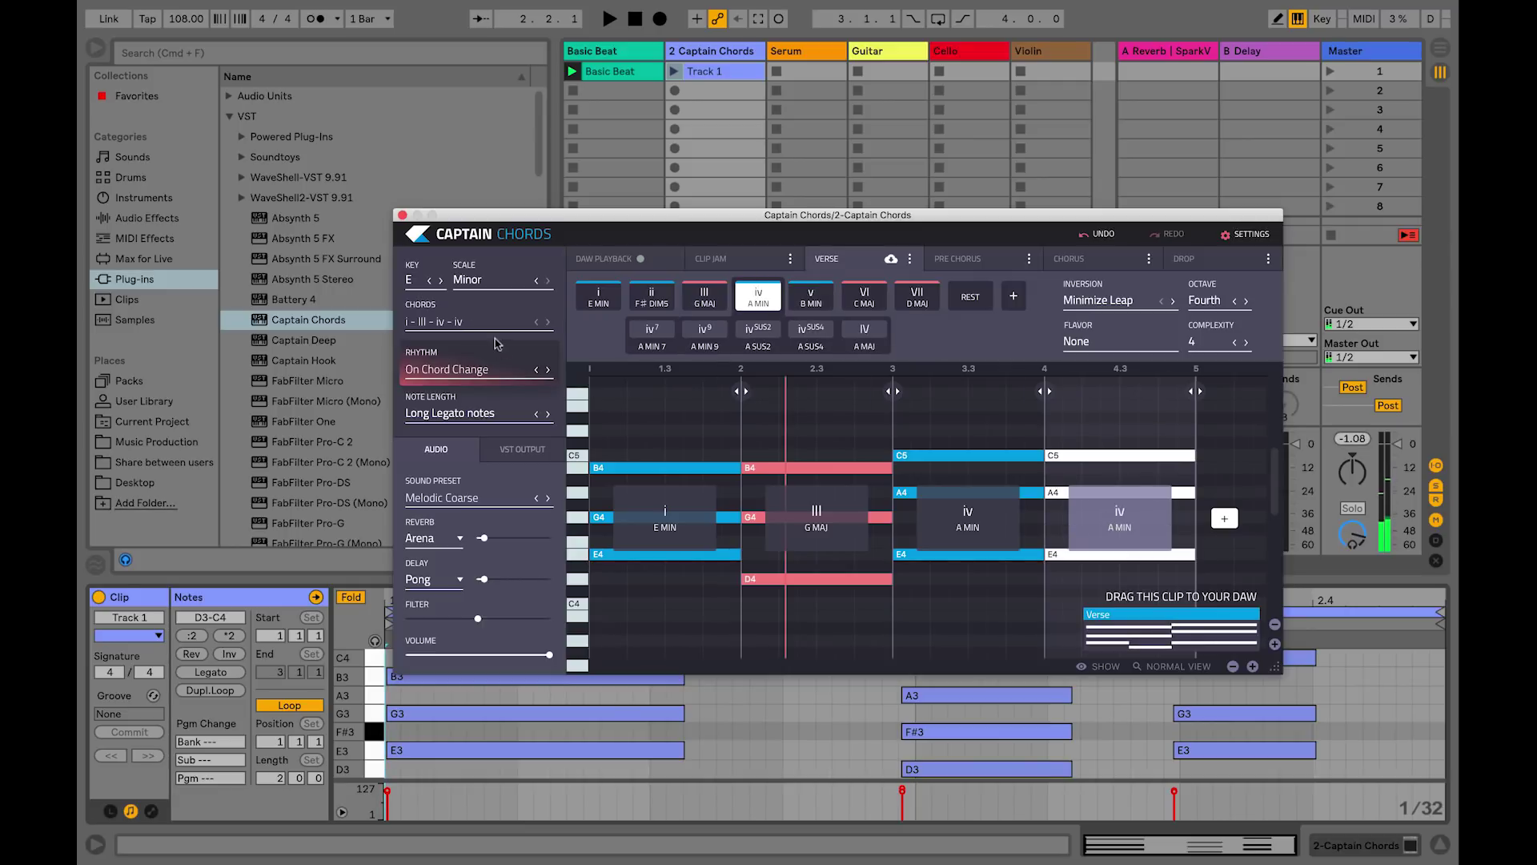
# Replace the Verse chords with the preset progression i - III - VII - VI and play it back
pyautogui.click(478, 323)
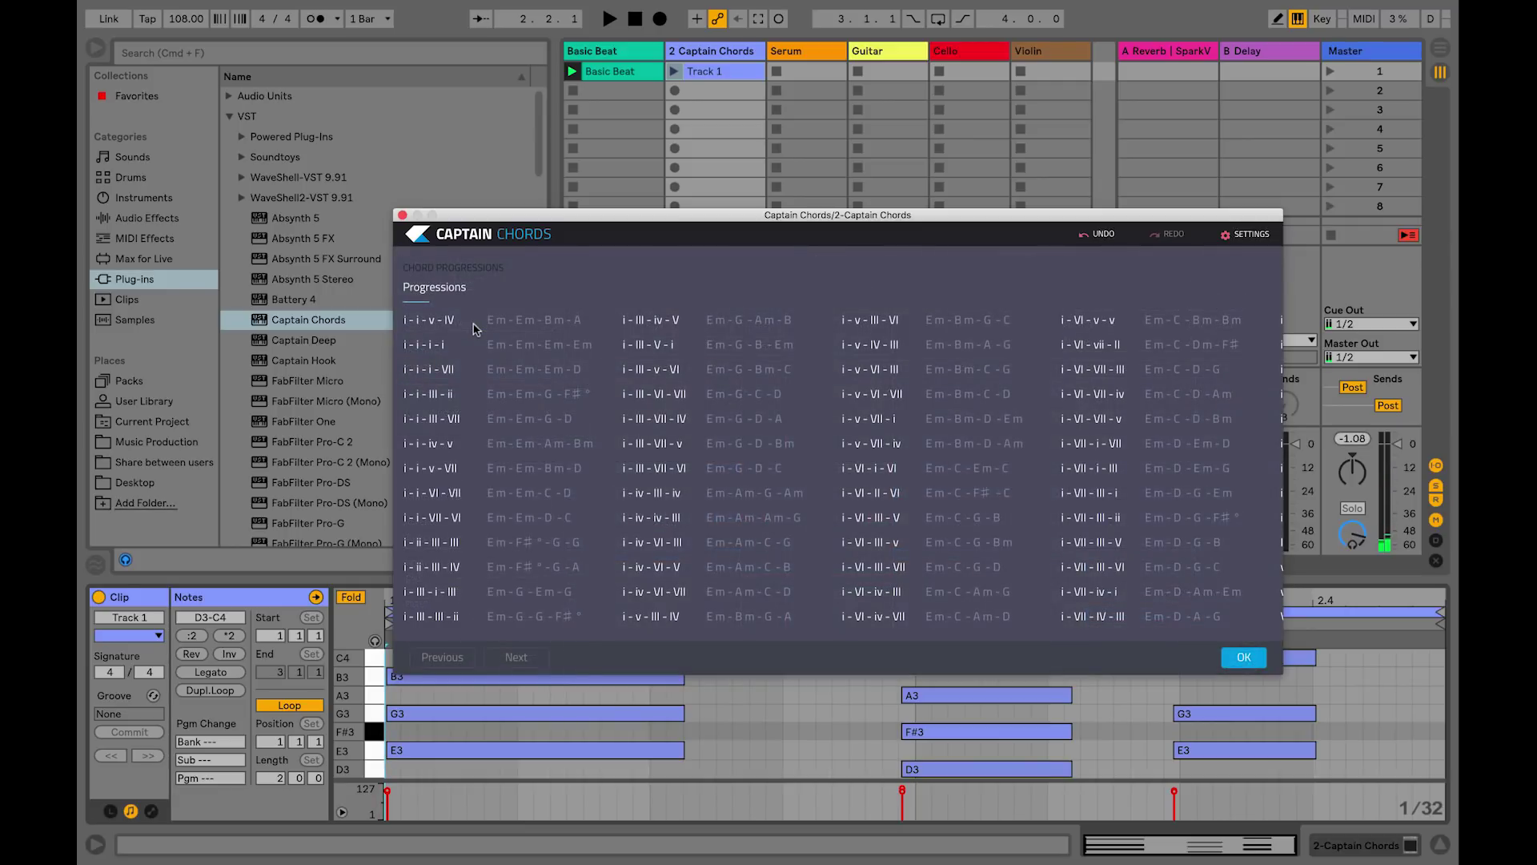
pyautogui.click(754, 472)
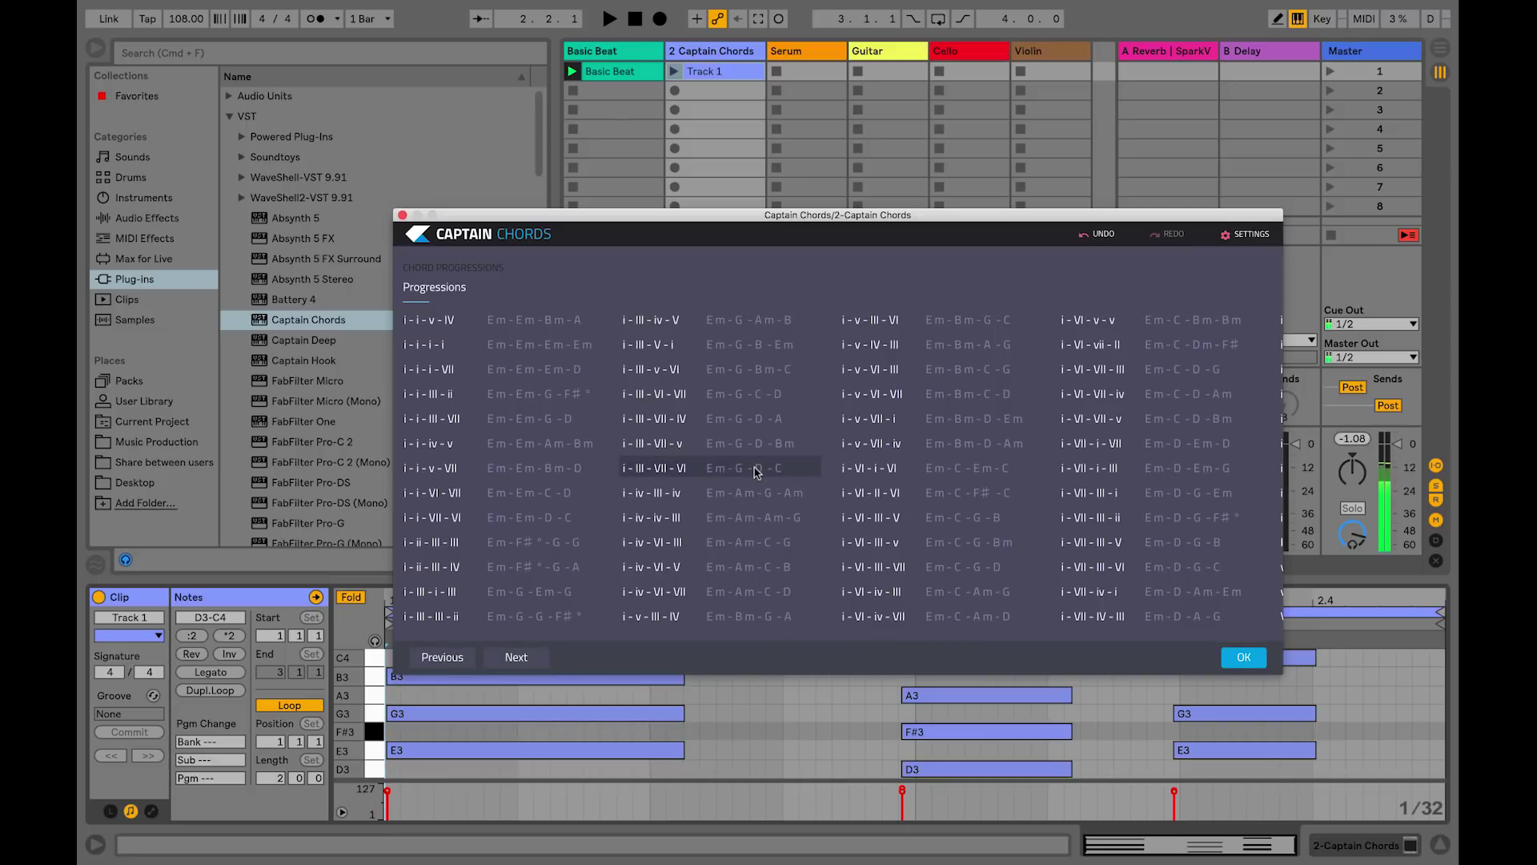
pyautogui.click(1243, 657)
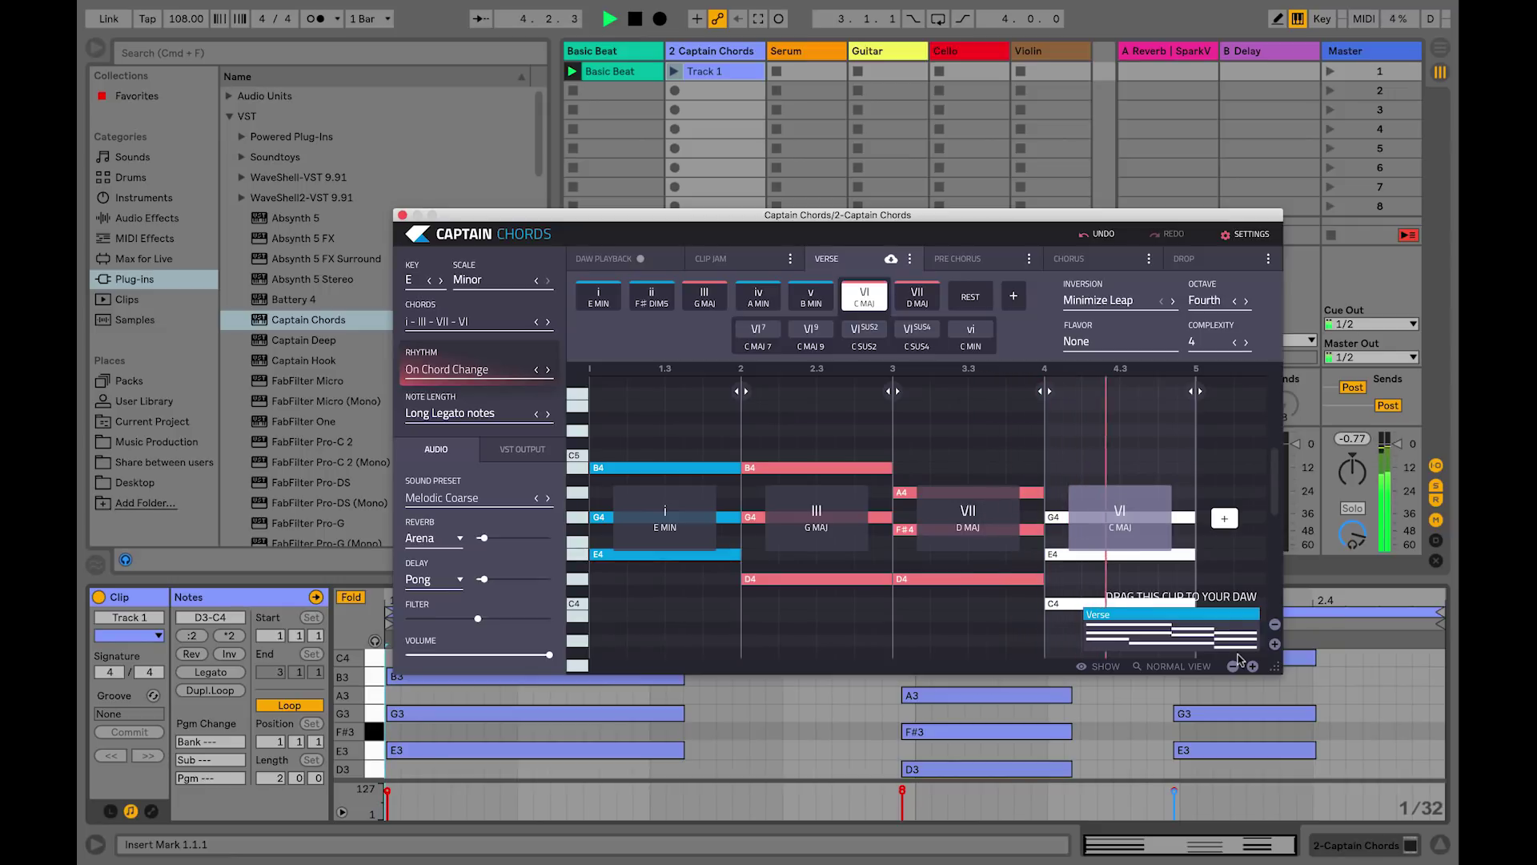
pyautogui.press('space')
# Change the sound preset to Mahalo from the Keys instruments
pyautogui.click(463, 498)
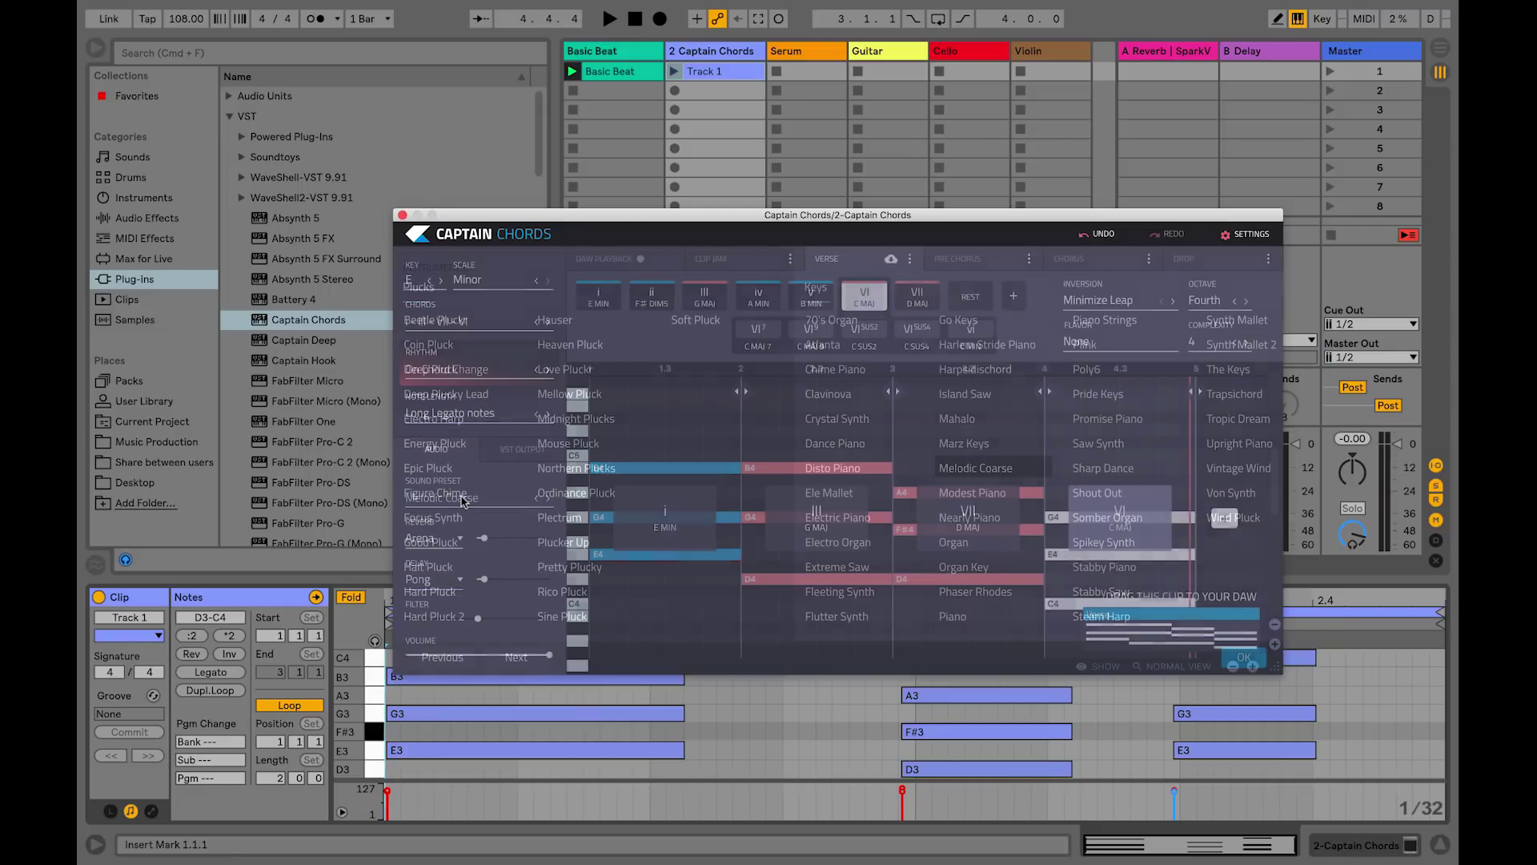
pyautogui.click(957, 420)
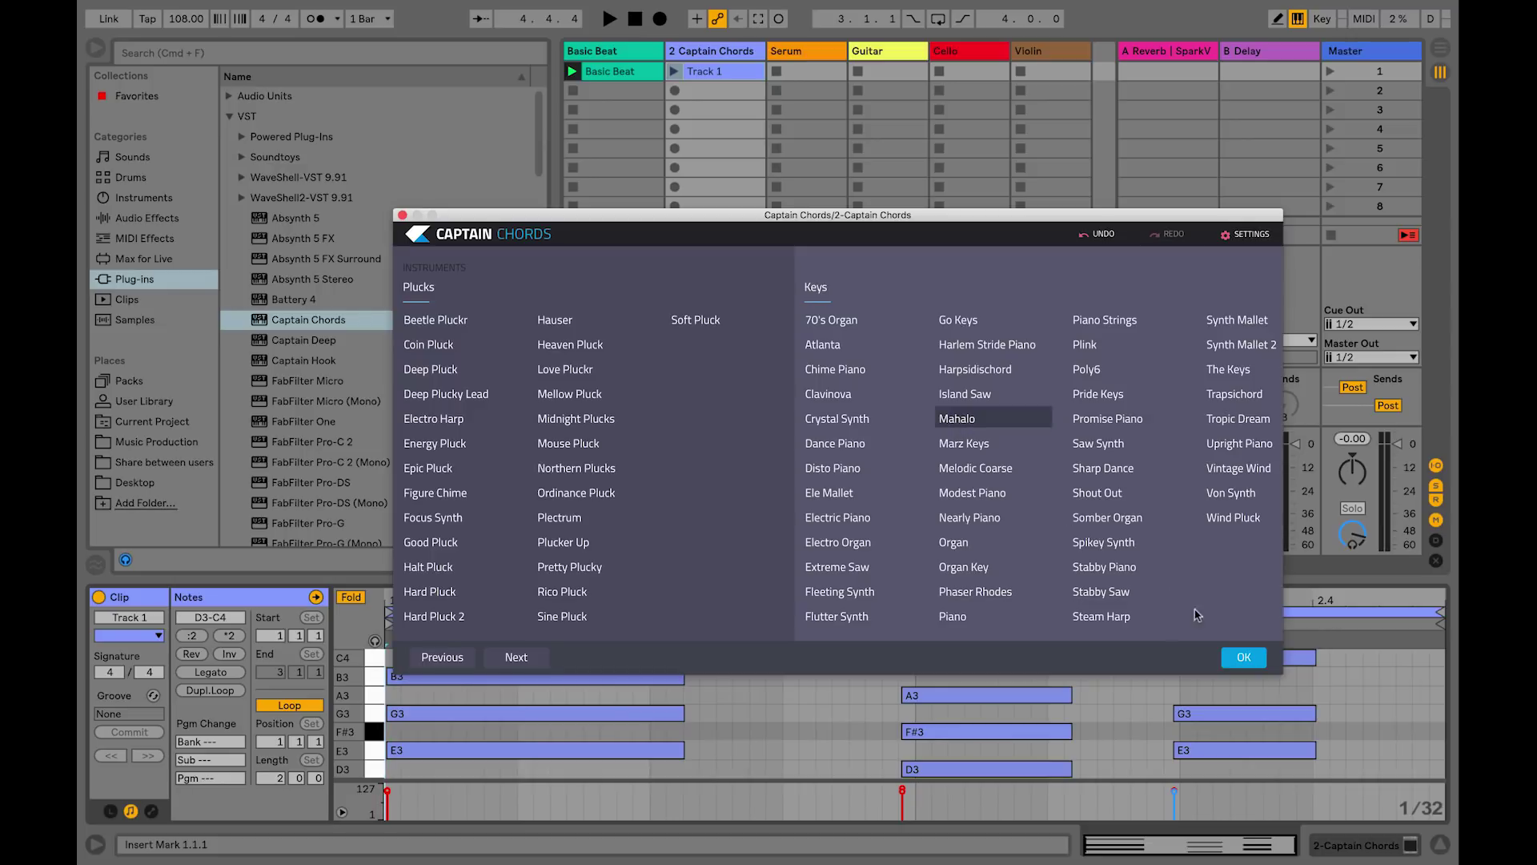
pyautogui.click(1240, 657)
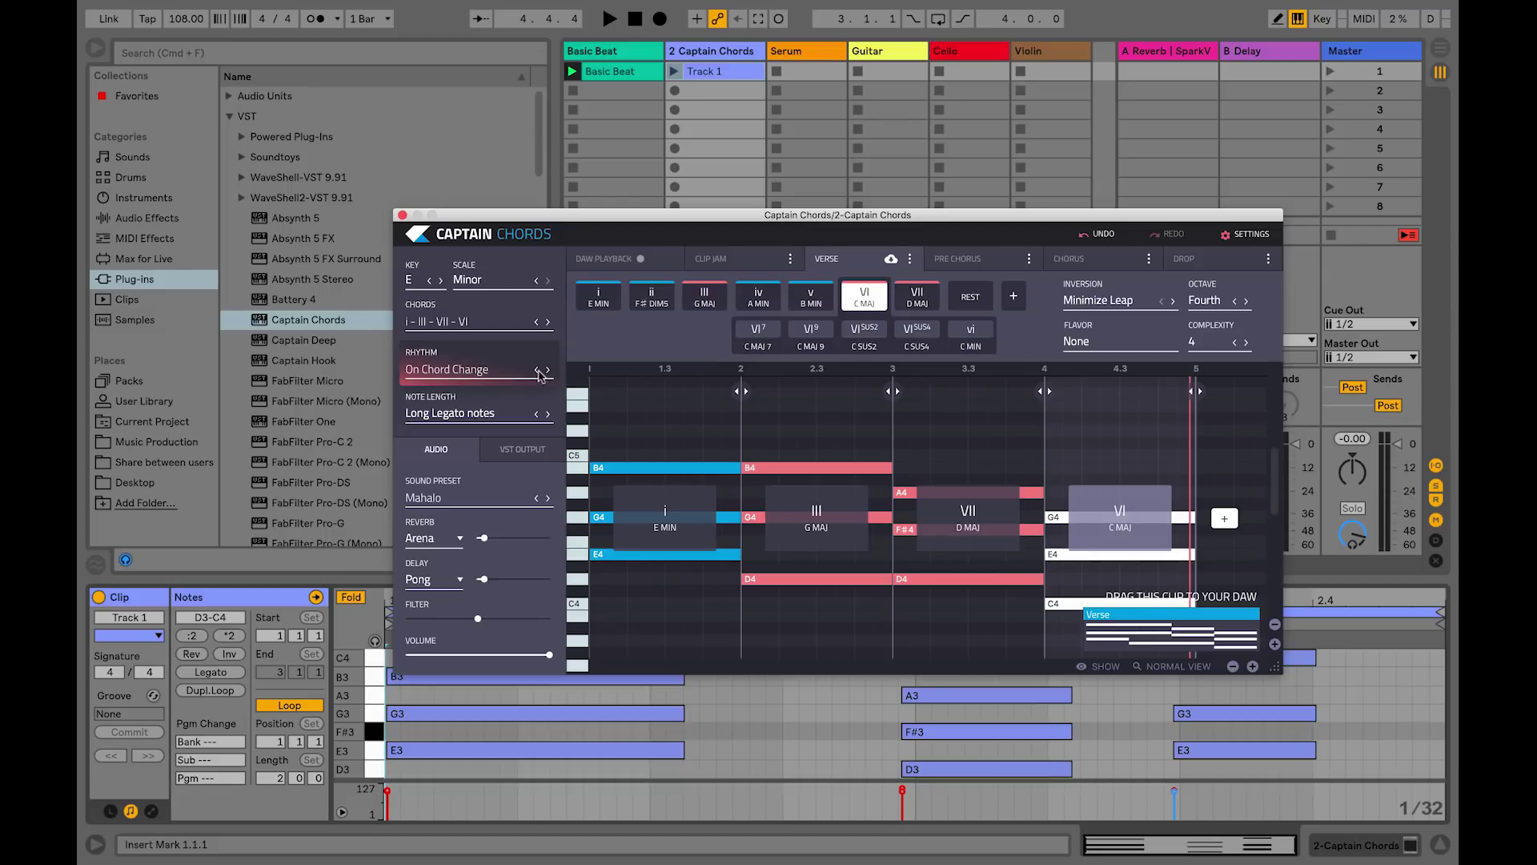
# Set the Verse rhythm to Every Offbeat and listen to the progression
pyautogui.click(535, 370)
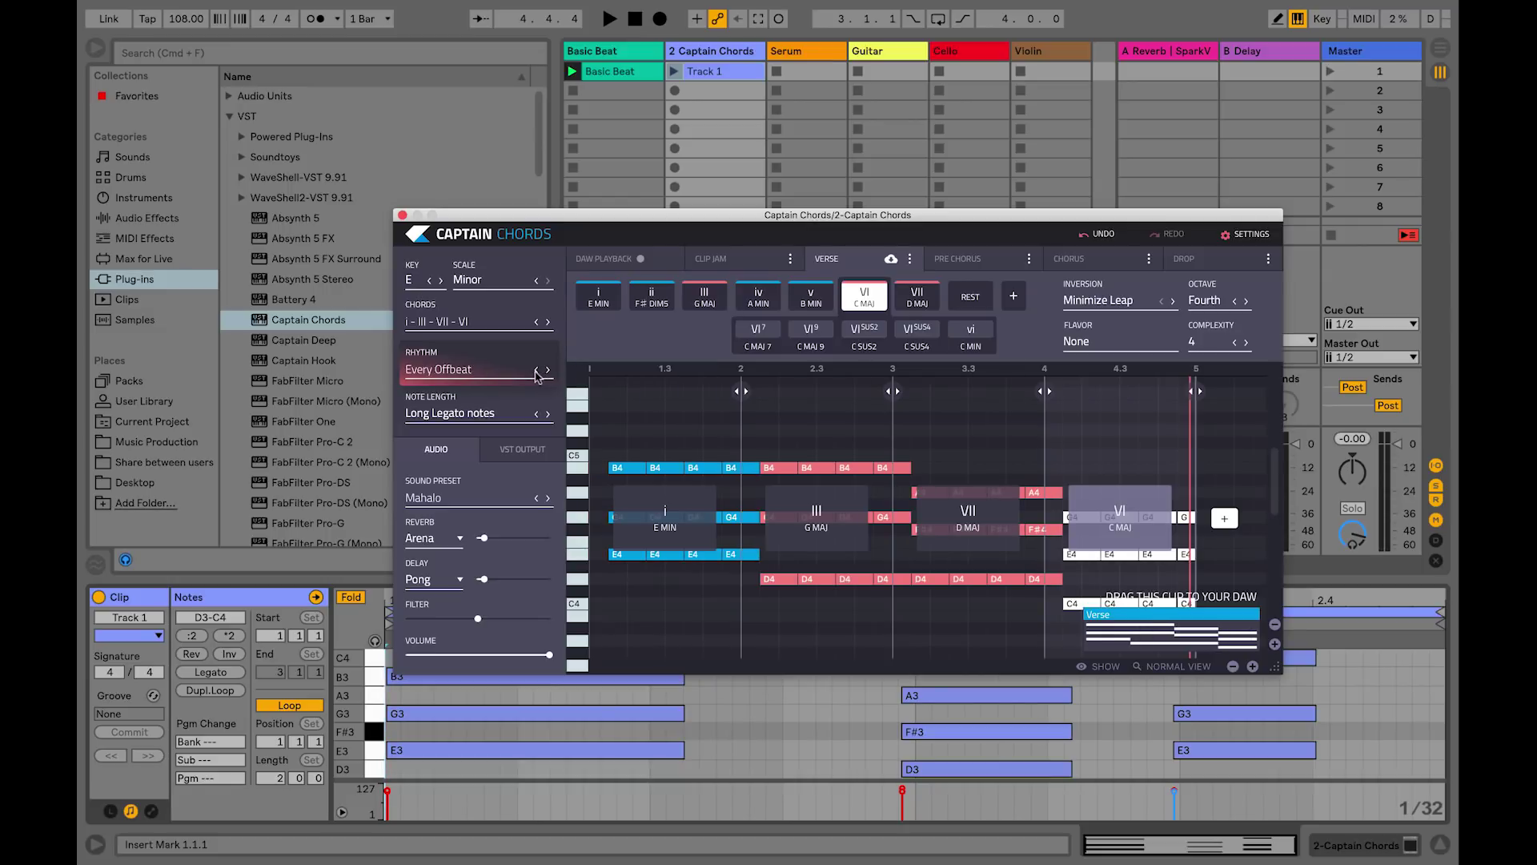
pyautogui.press('space')
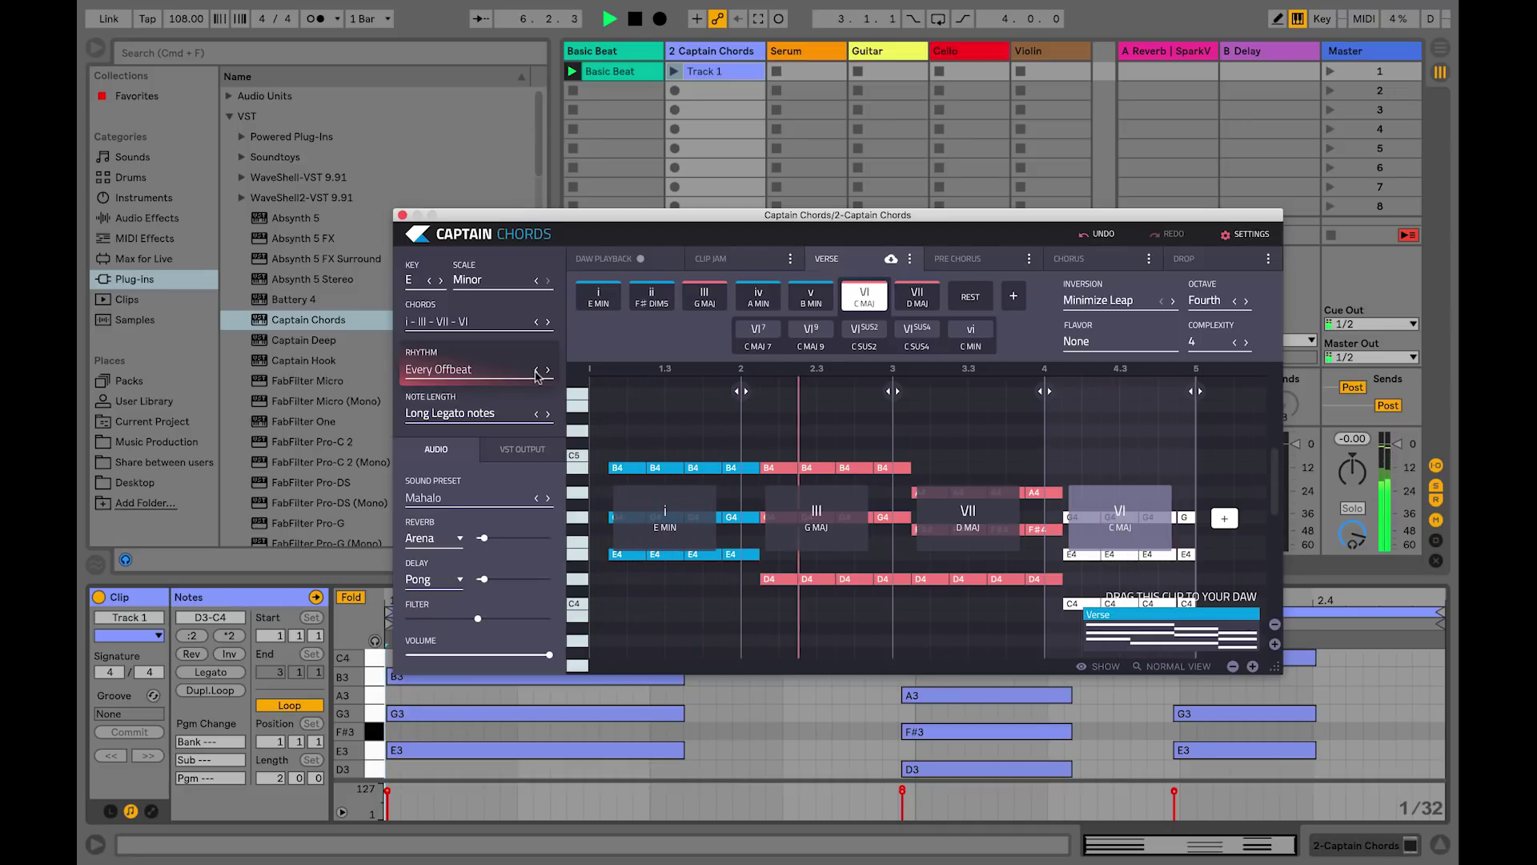
pyautogui.press('space')
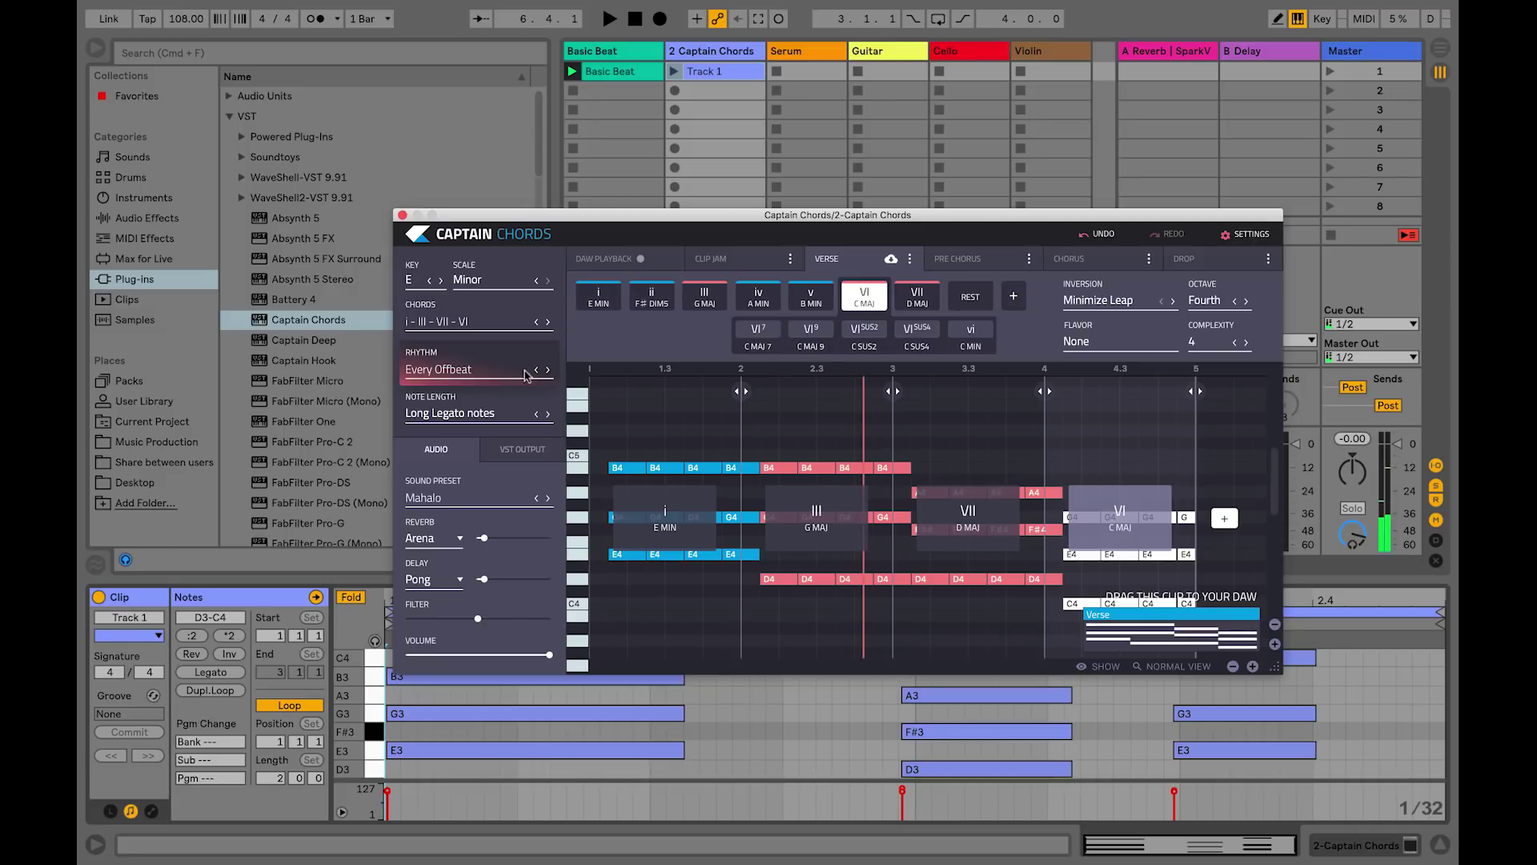
# Choose the complex rhythm Big Room Two for the Verse and play back the progression
pyautogui.click(450, 374)
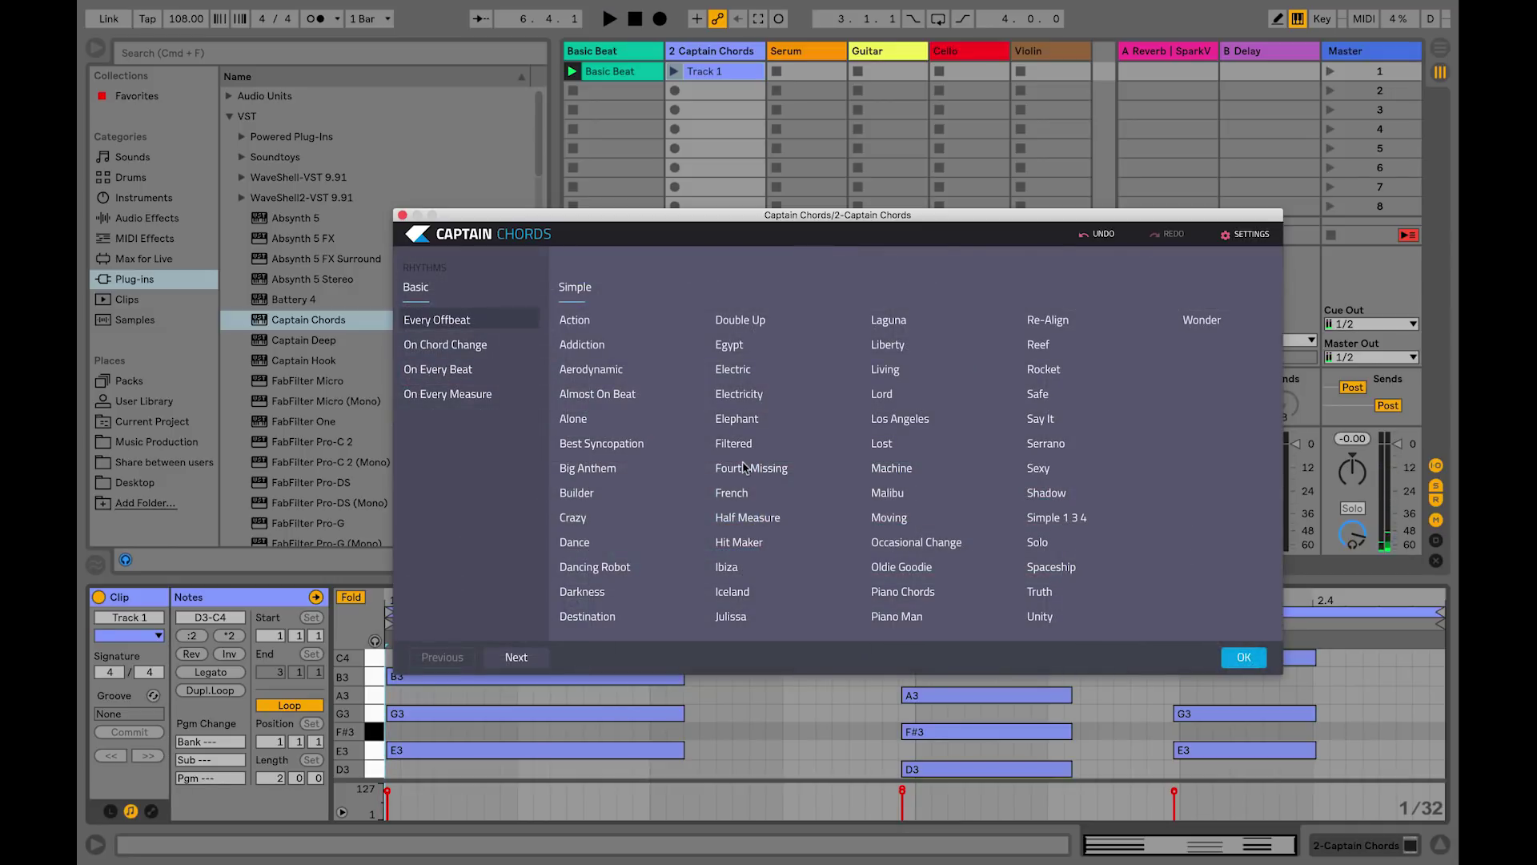
pyautogui.hscroll(10, 744, 467)
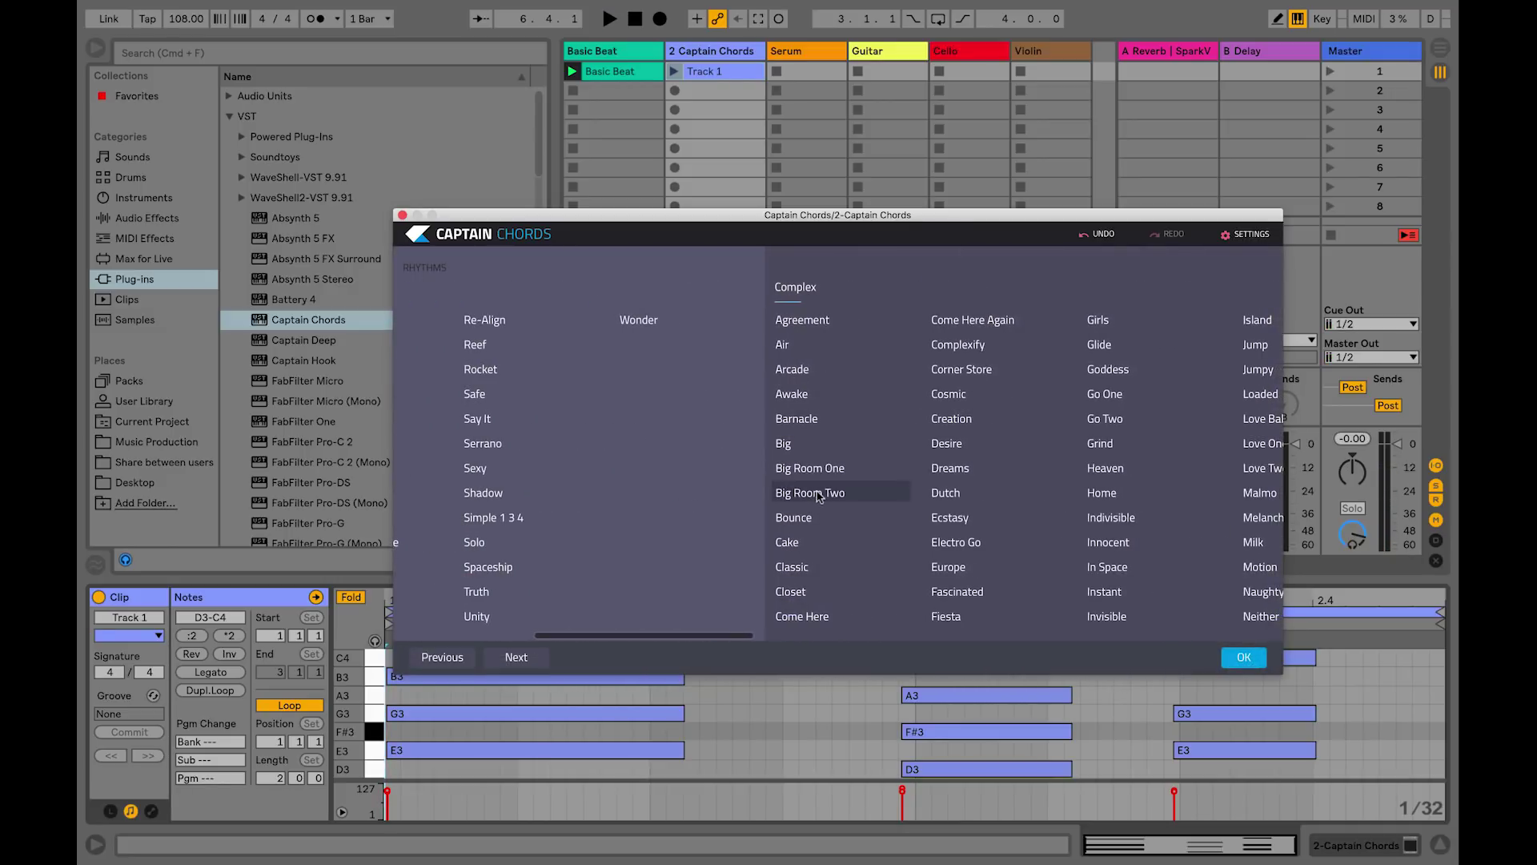
pyautogui.click(1244, 657)
pyautogui.press('space')
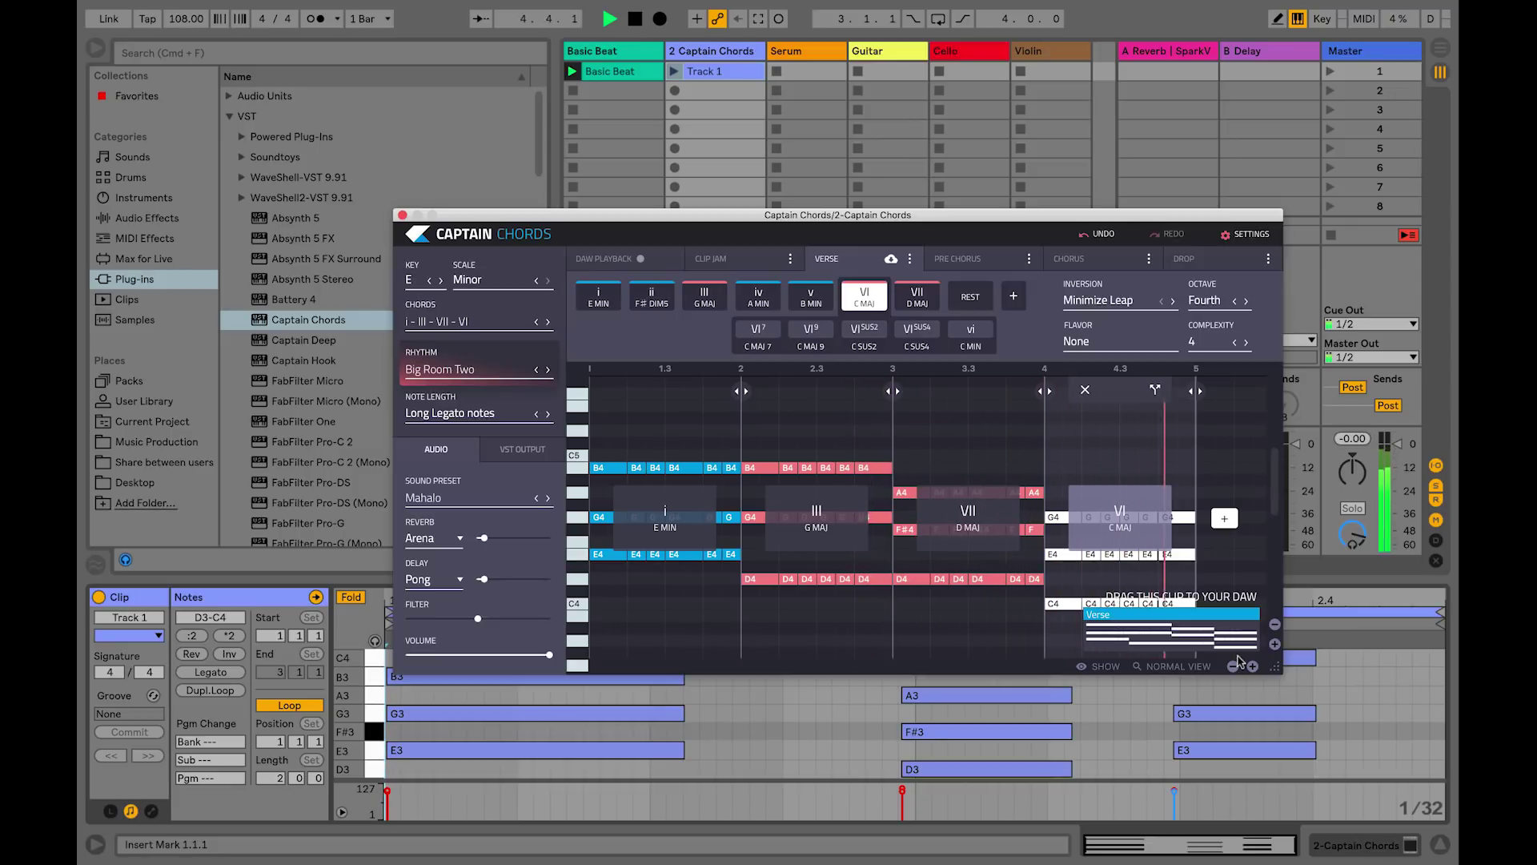
# Split the opening E minor chord just before bar 2 and change its last rhythmic hit to iv A minor
pyautogui.click(698, 391)
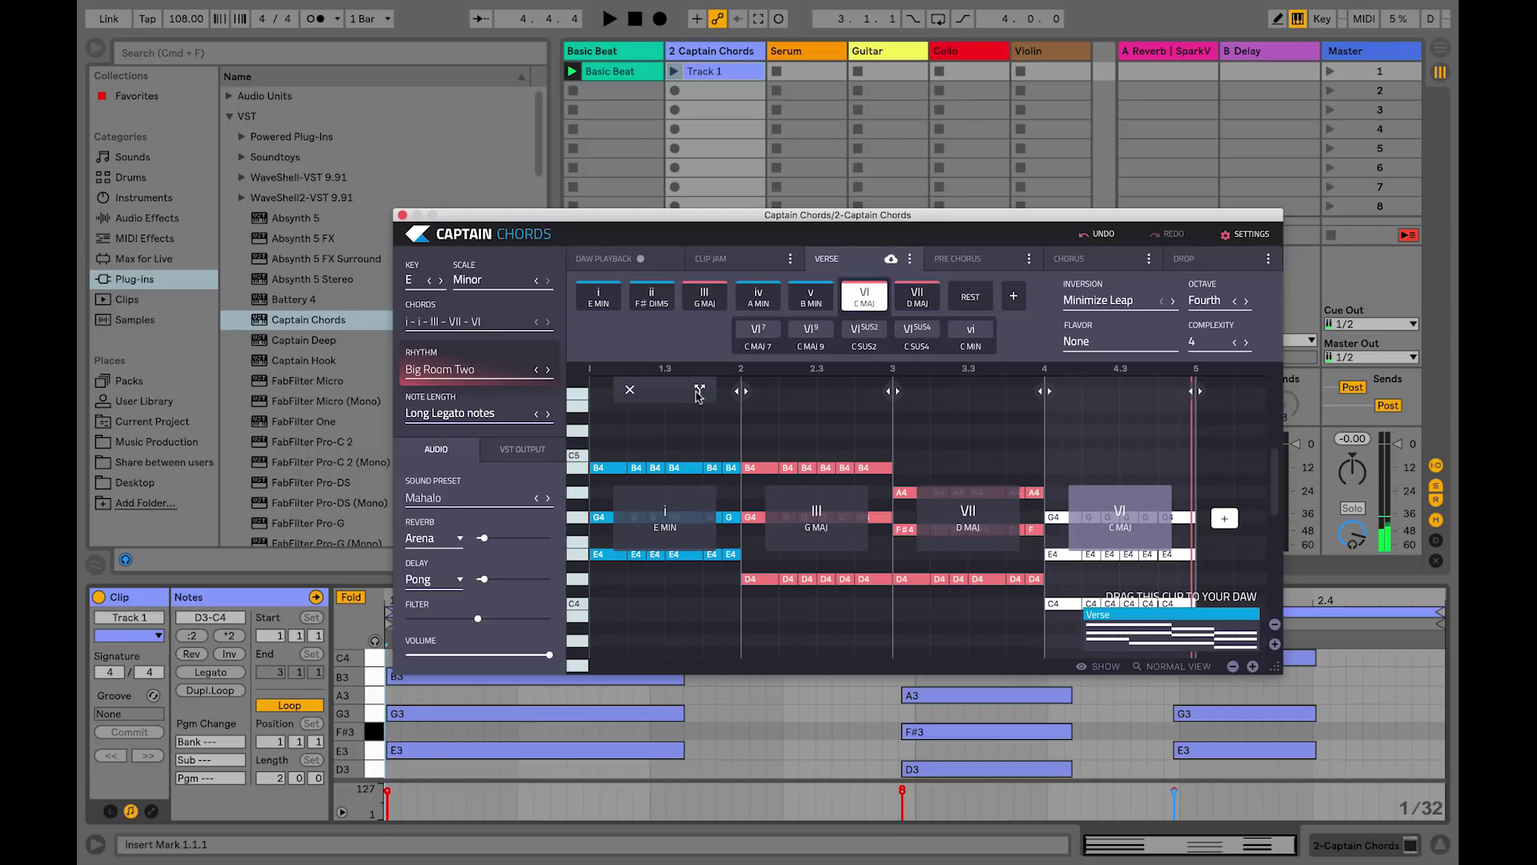
pyautogui.moveTo(708, 432); pyautogui.dragTo(722, 434)
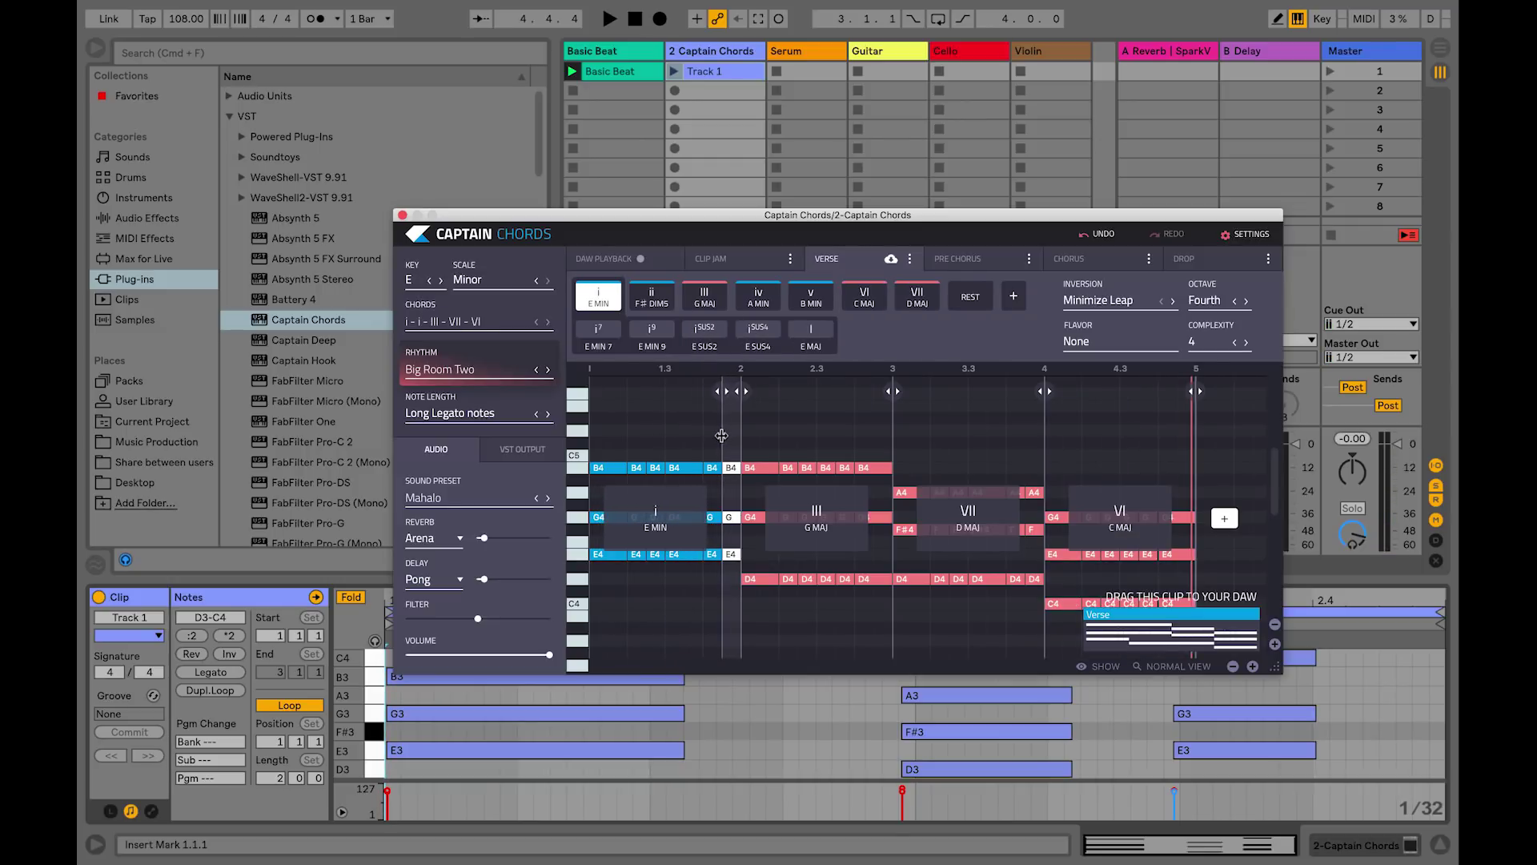
pyautogui.press('4')
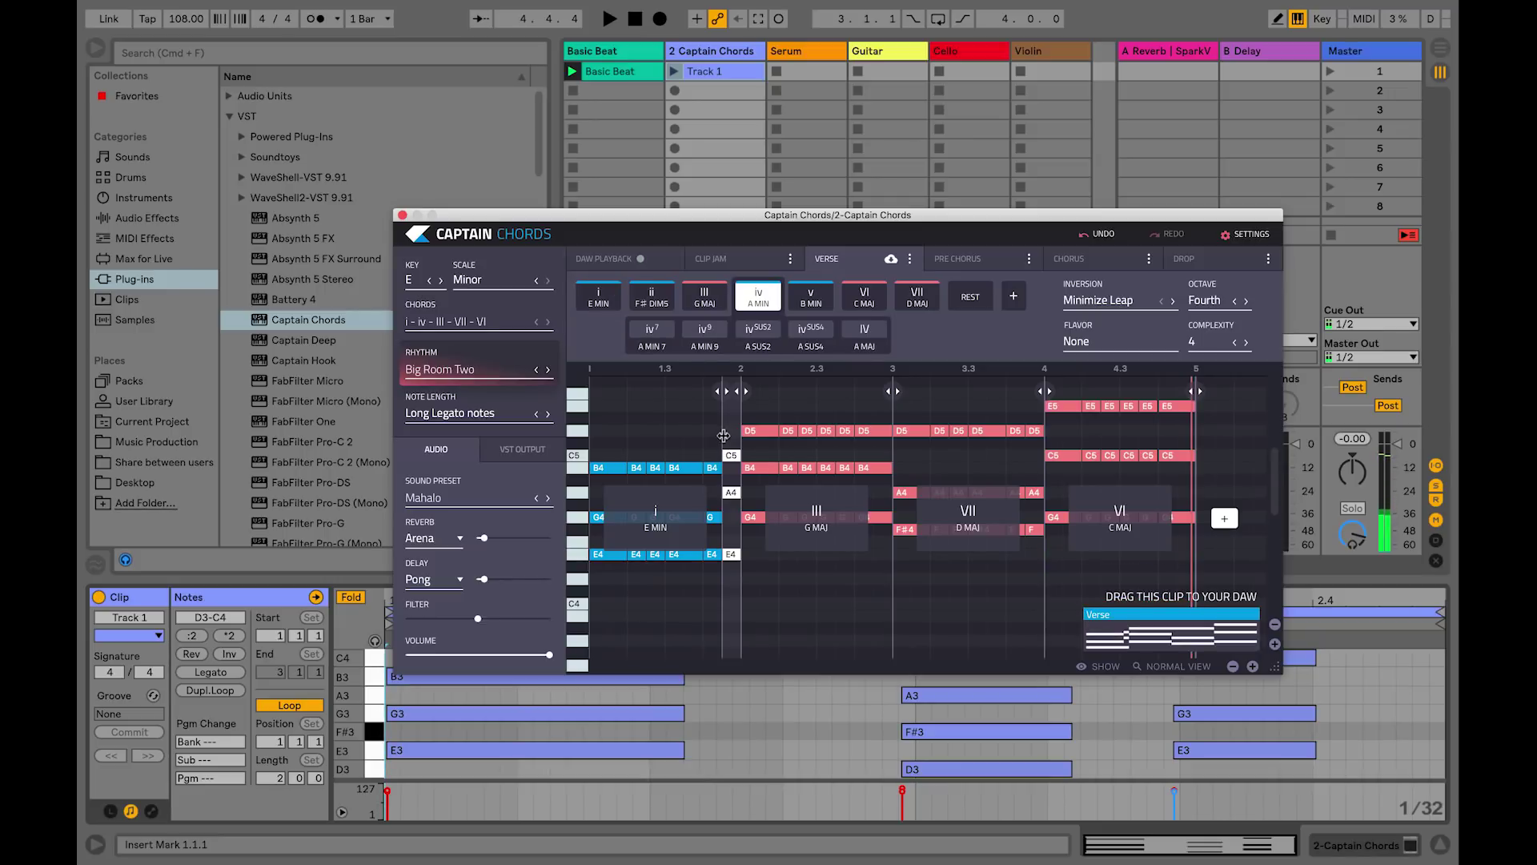
# Split the VII D major chord just before bar 4 and change its last rhythmic hit to iv A minor
pyautogui.moveTo(999, 497)
pyautogui.click(1005, 392)
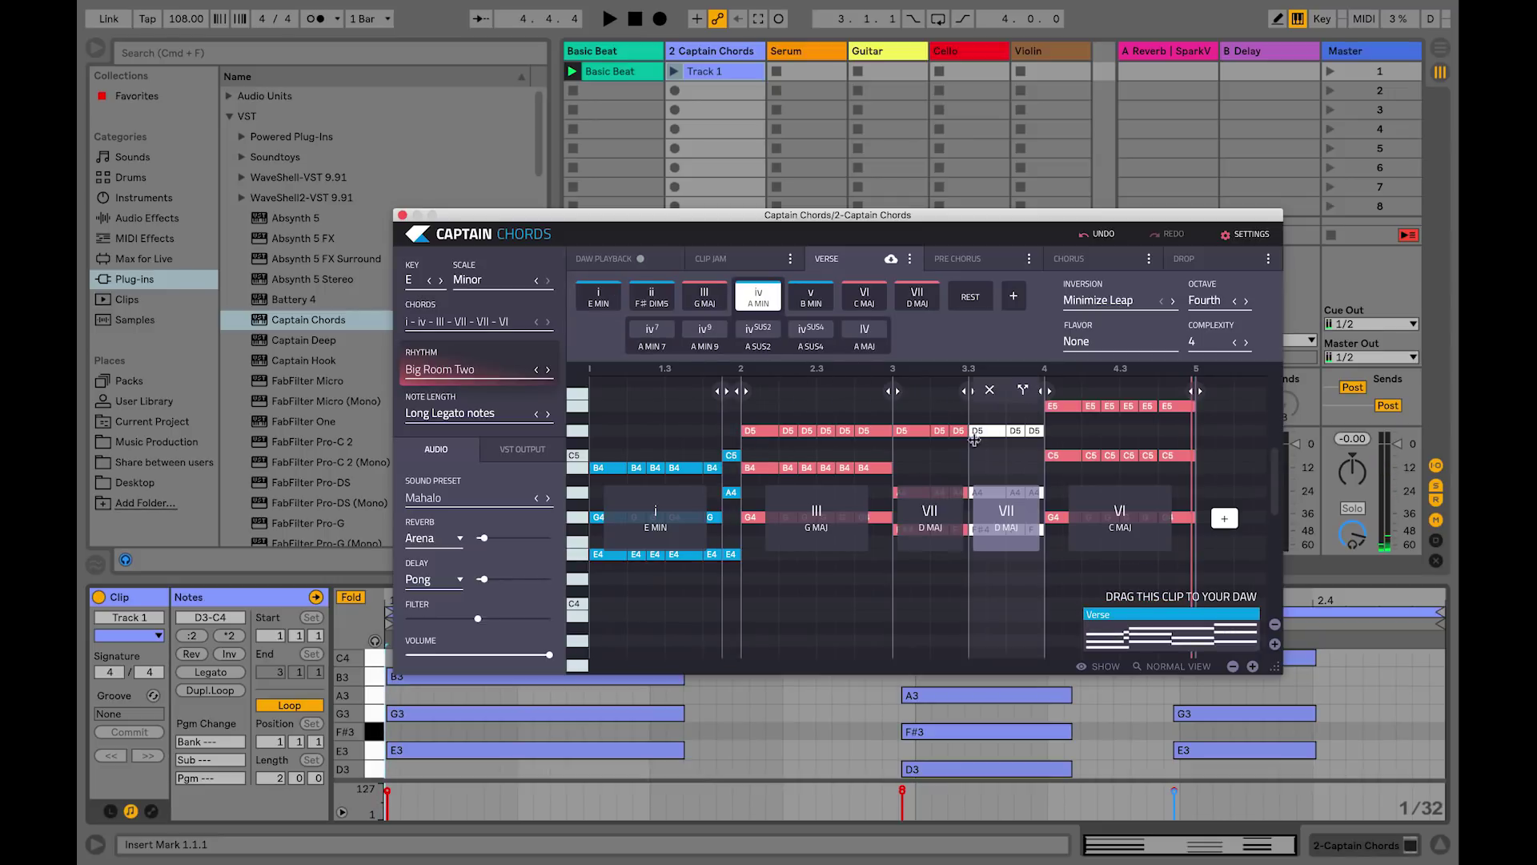
pyautogui.moveTo(975, 444); pyautogui.dragTo(1024, 446)
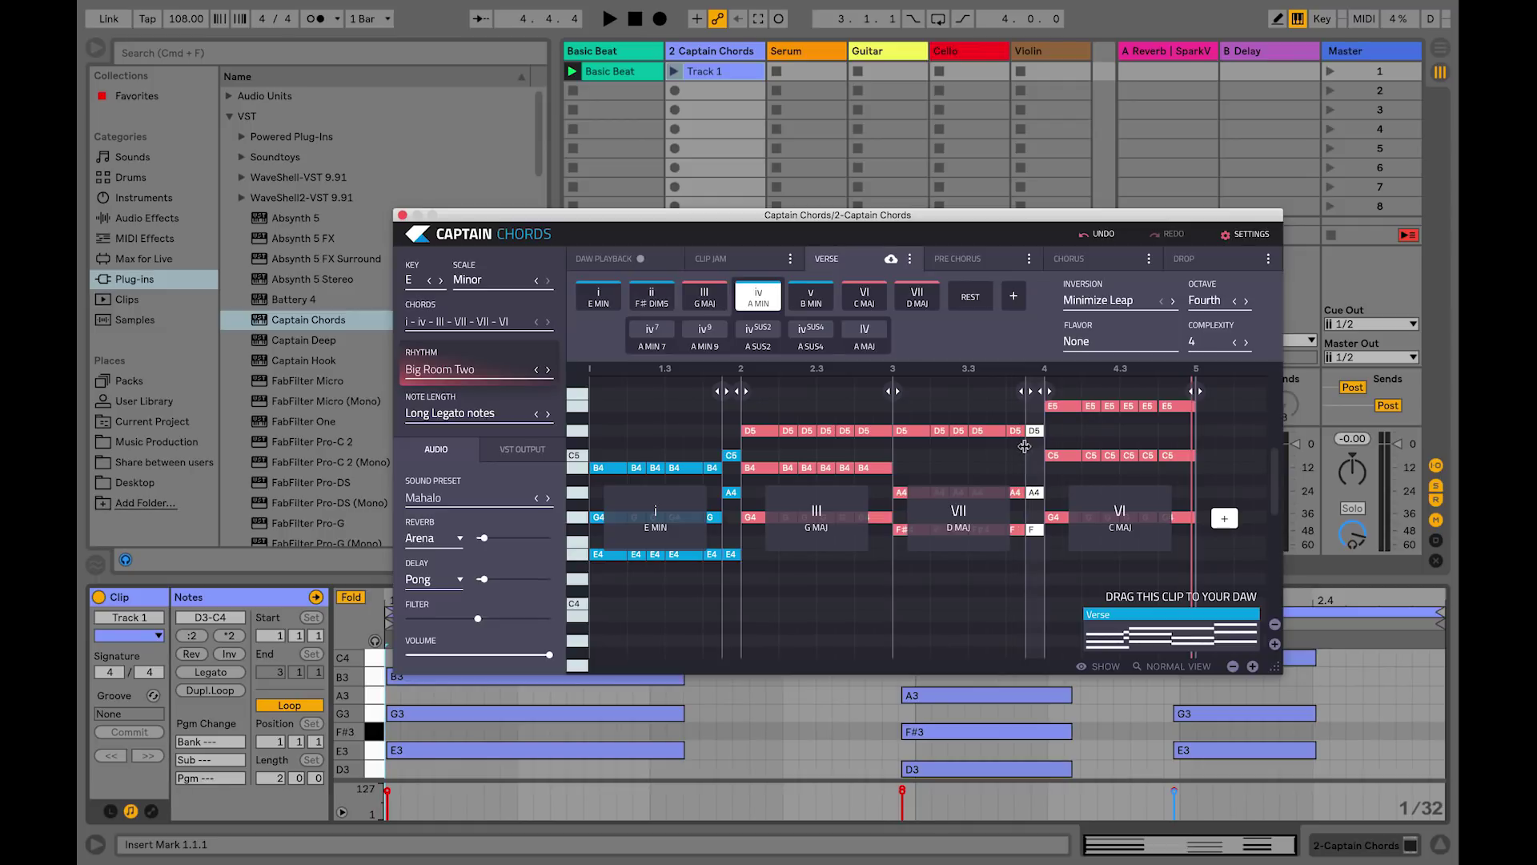
pyautogui.press('4')
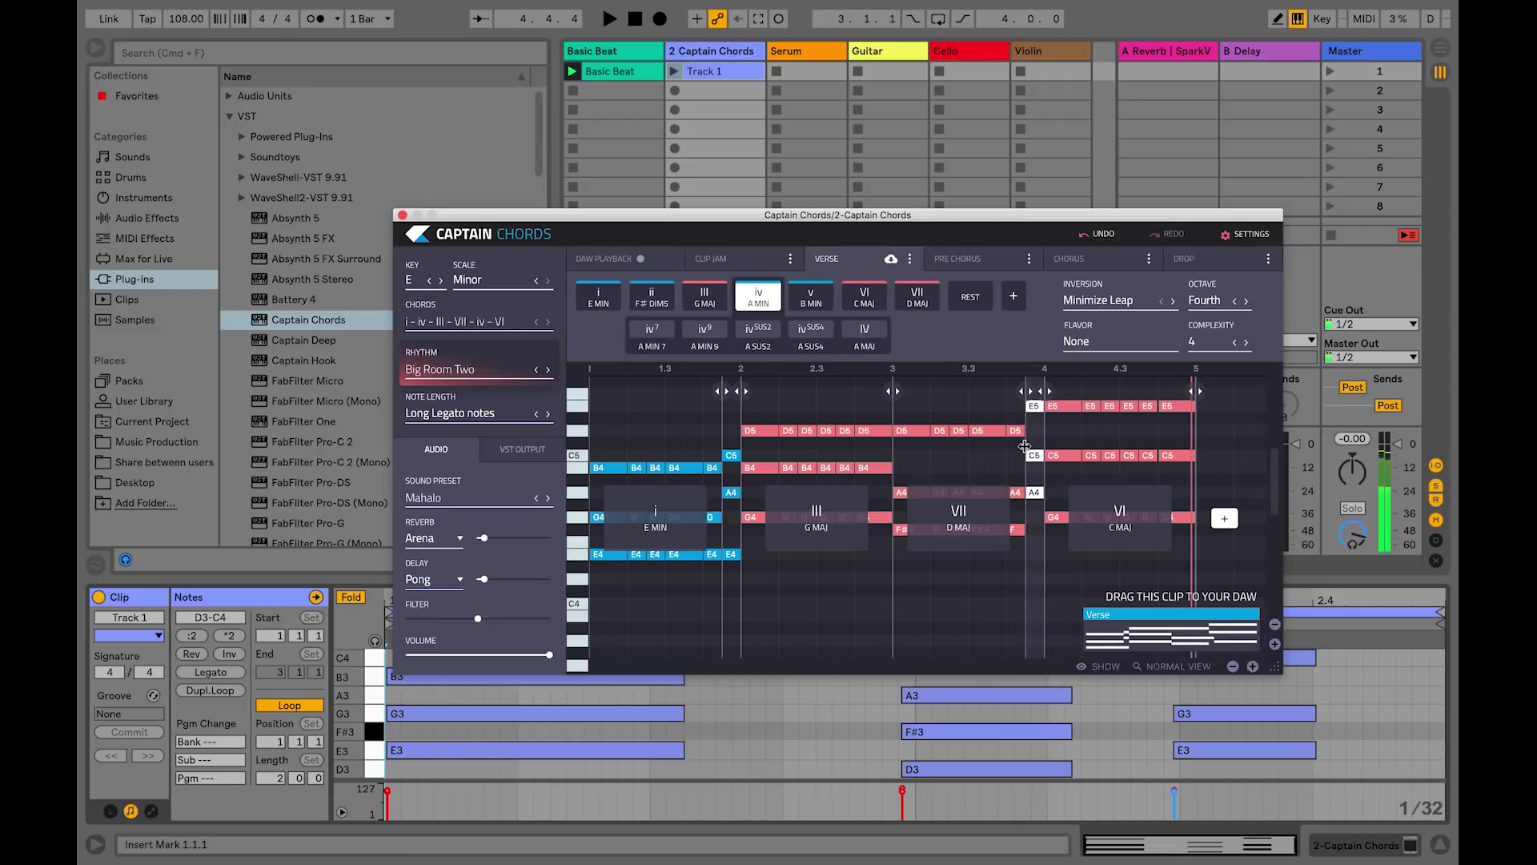
# Try First Inversion and Second Inversion on the opening E minor chord and return it to Minimize Leap
pyautogui.press('space')
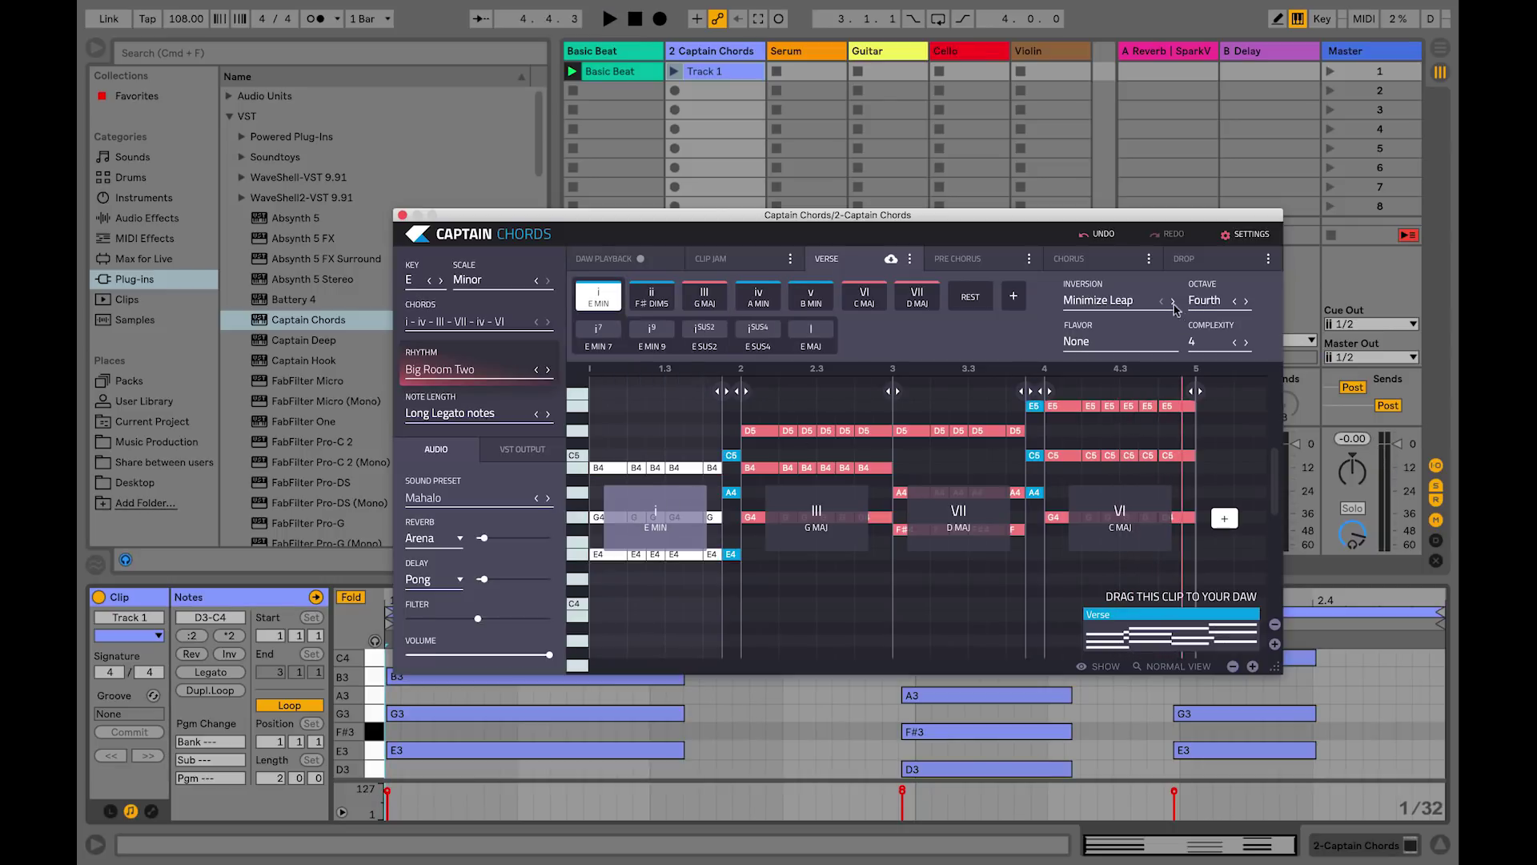
pyautogui.click(1174, 304)
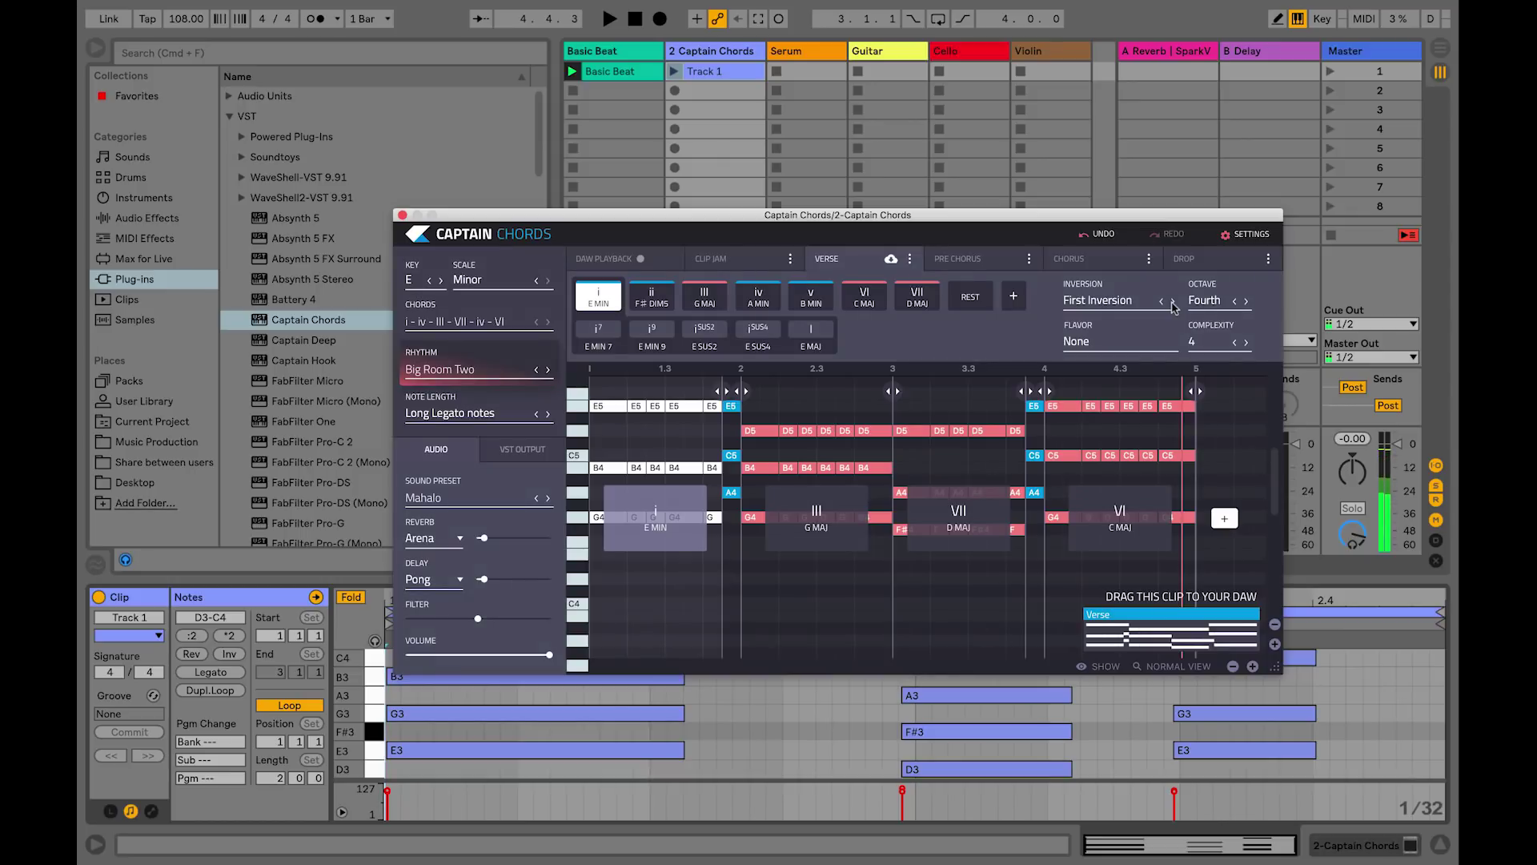
pyautogui.click(1174, 304)
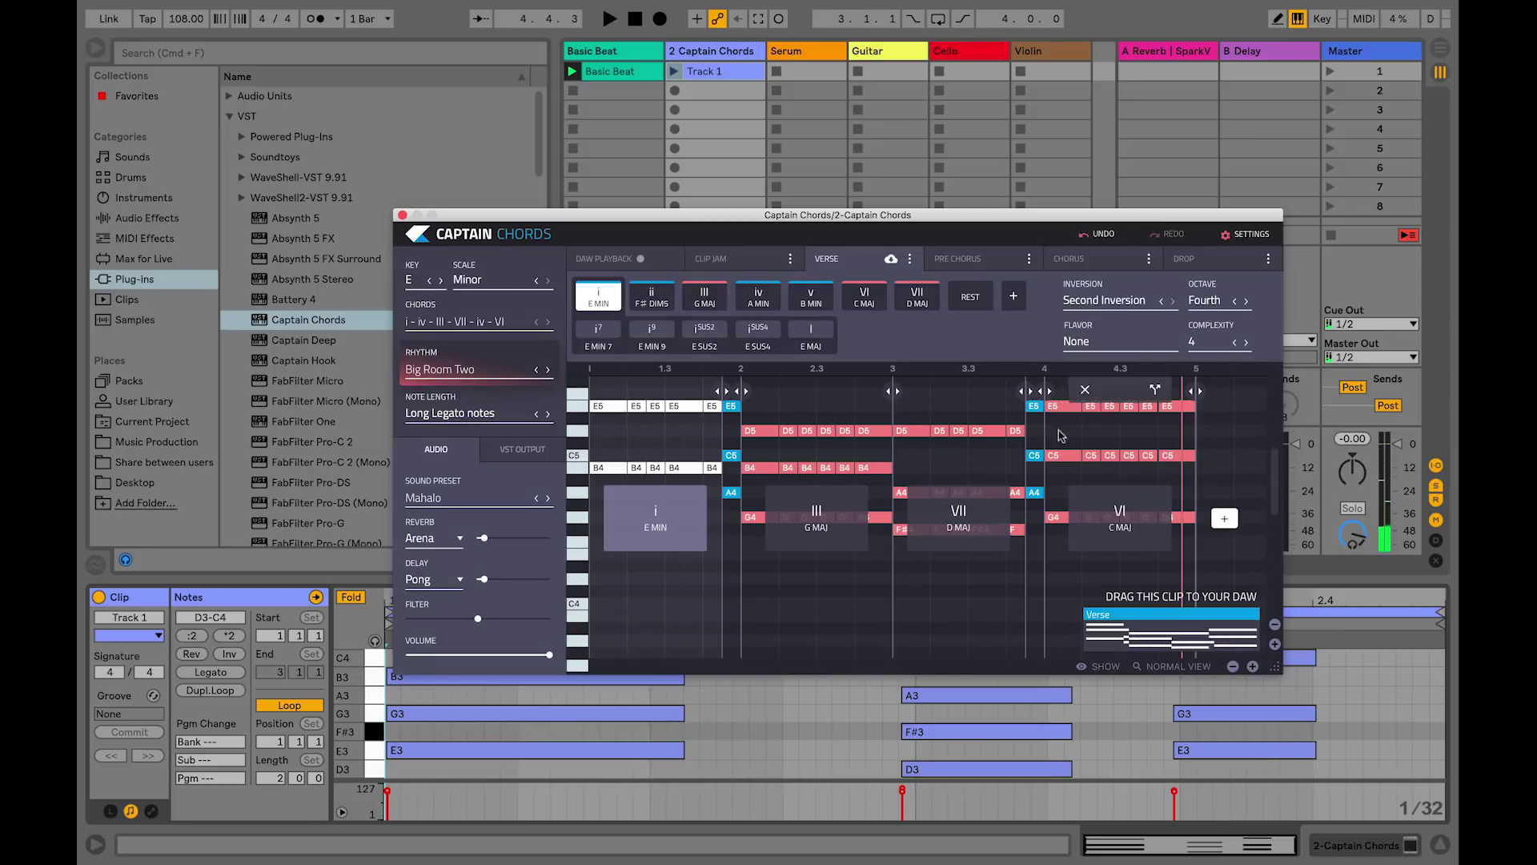
pyautogui.scroll(3, 1029, 534)
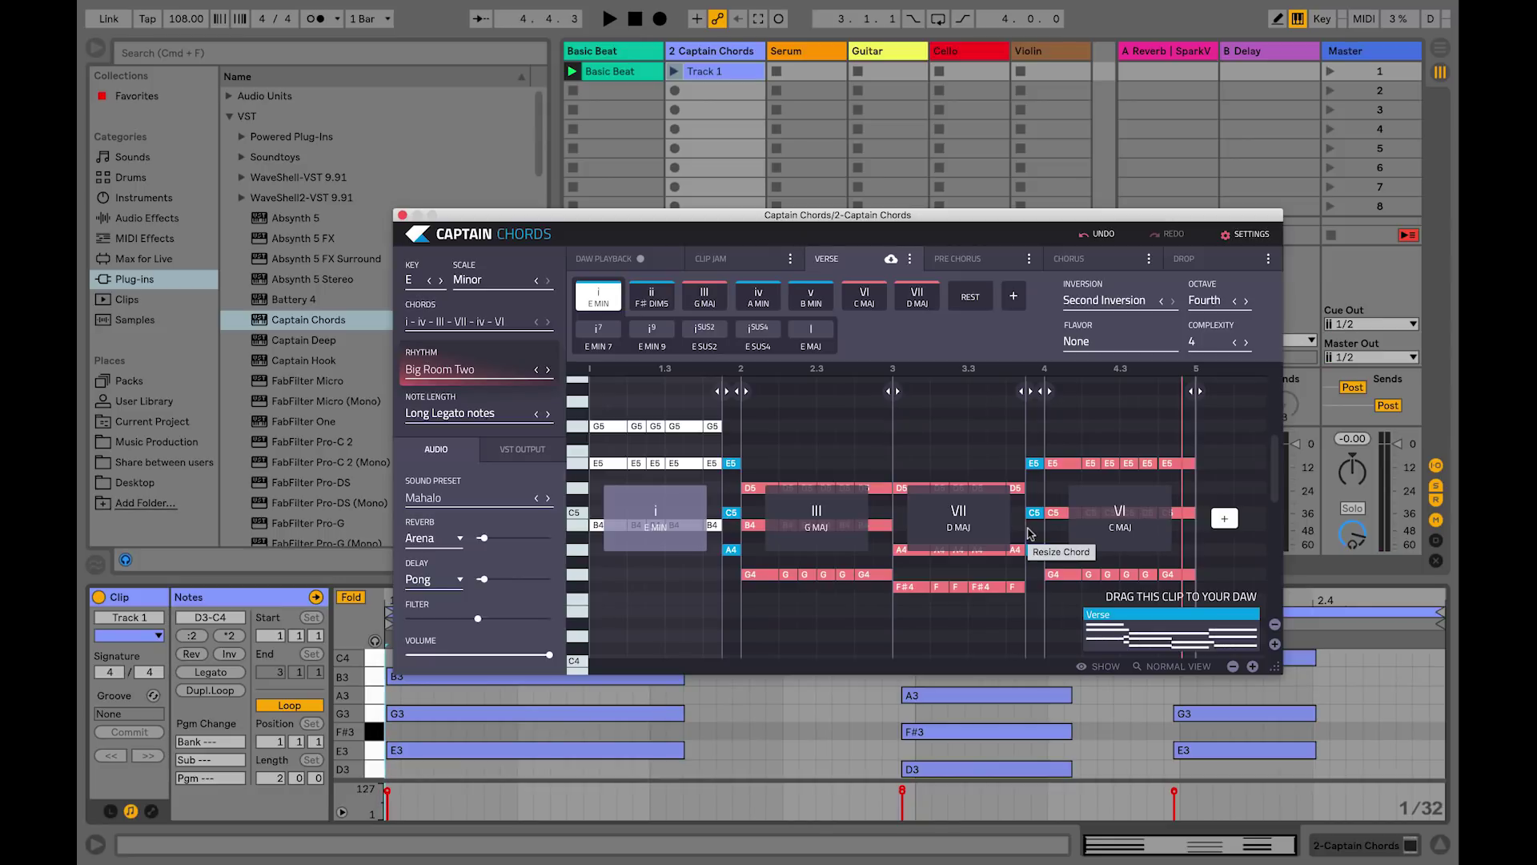
pyautogui.click(1173, 301)
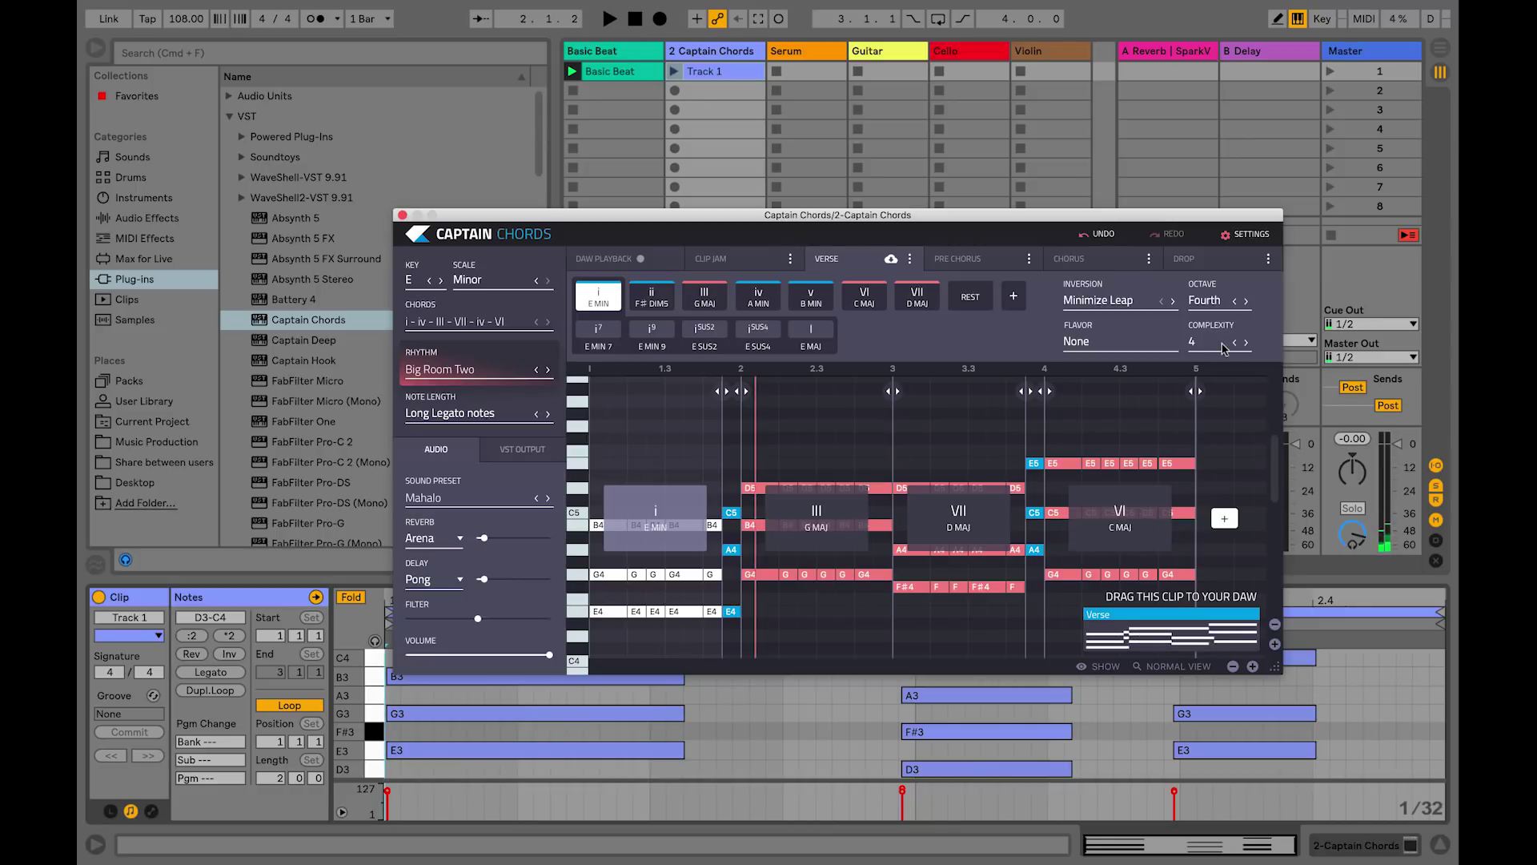
# Try complexity levels from 3 up to 7 on the opening E minor chord and return it to 4
pyautogui.click(1234, 343)
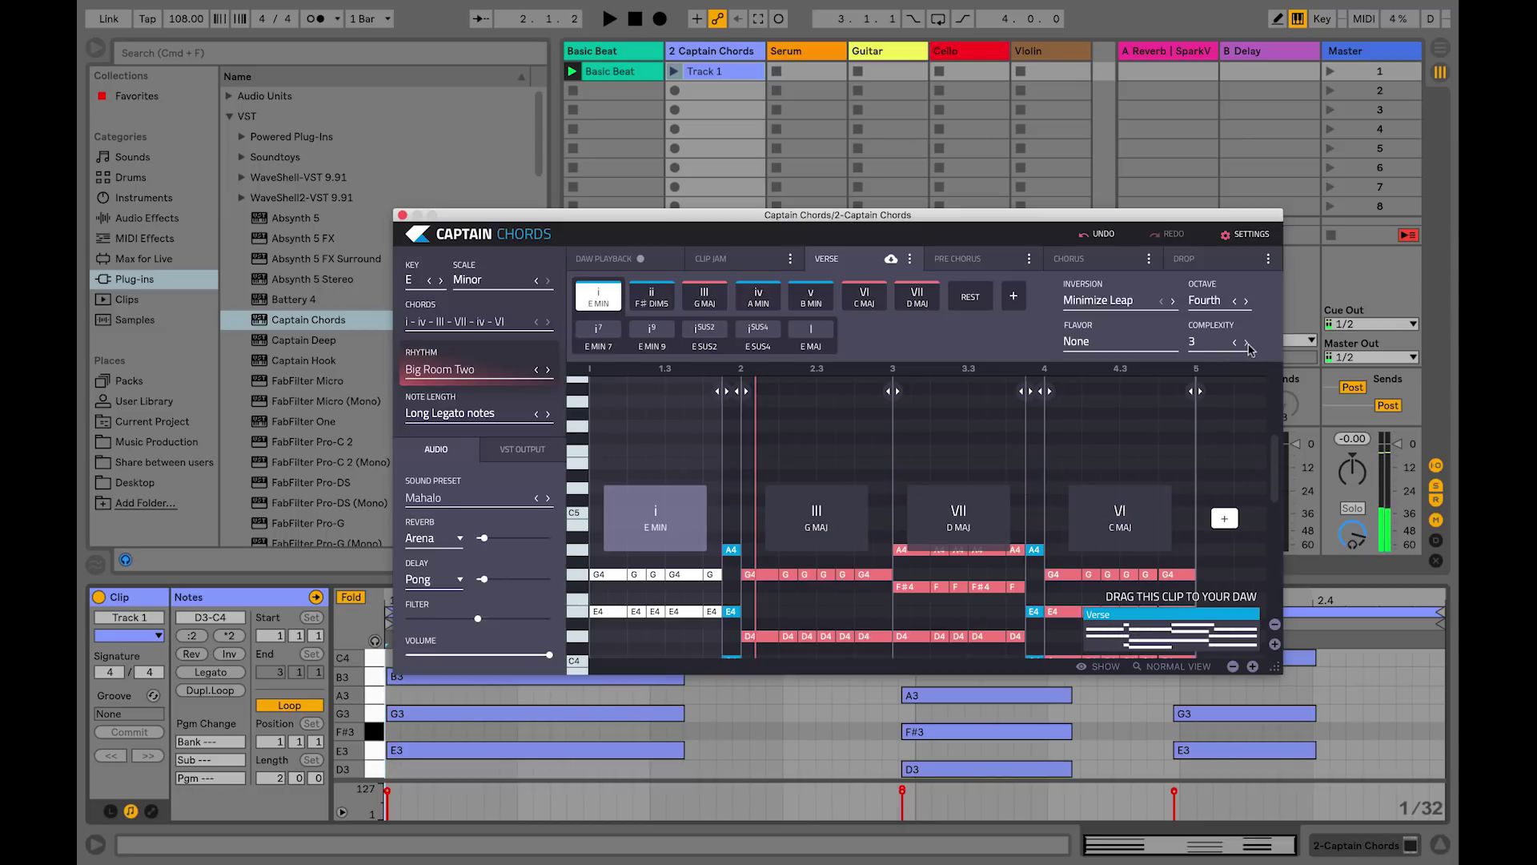
pyautogui.click(1246, 344)
pyautogui.click(1246, 343)
pyautogui.click(1247, 344)
pyautogui.click(1247, 343)
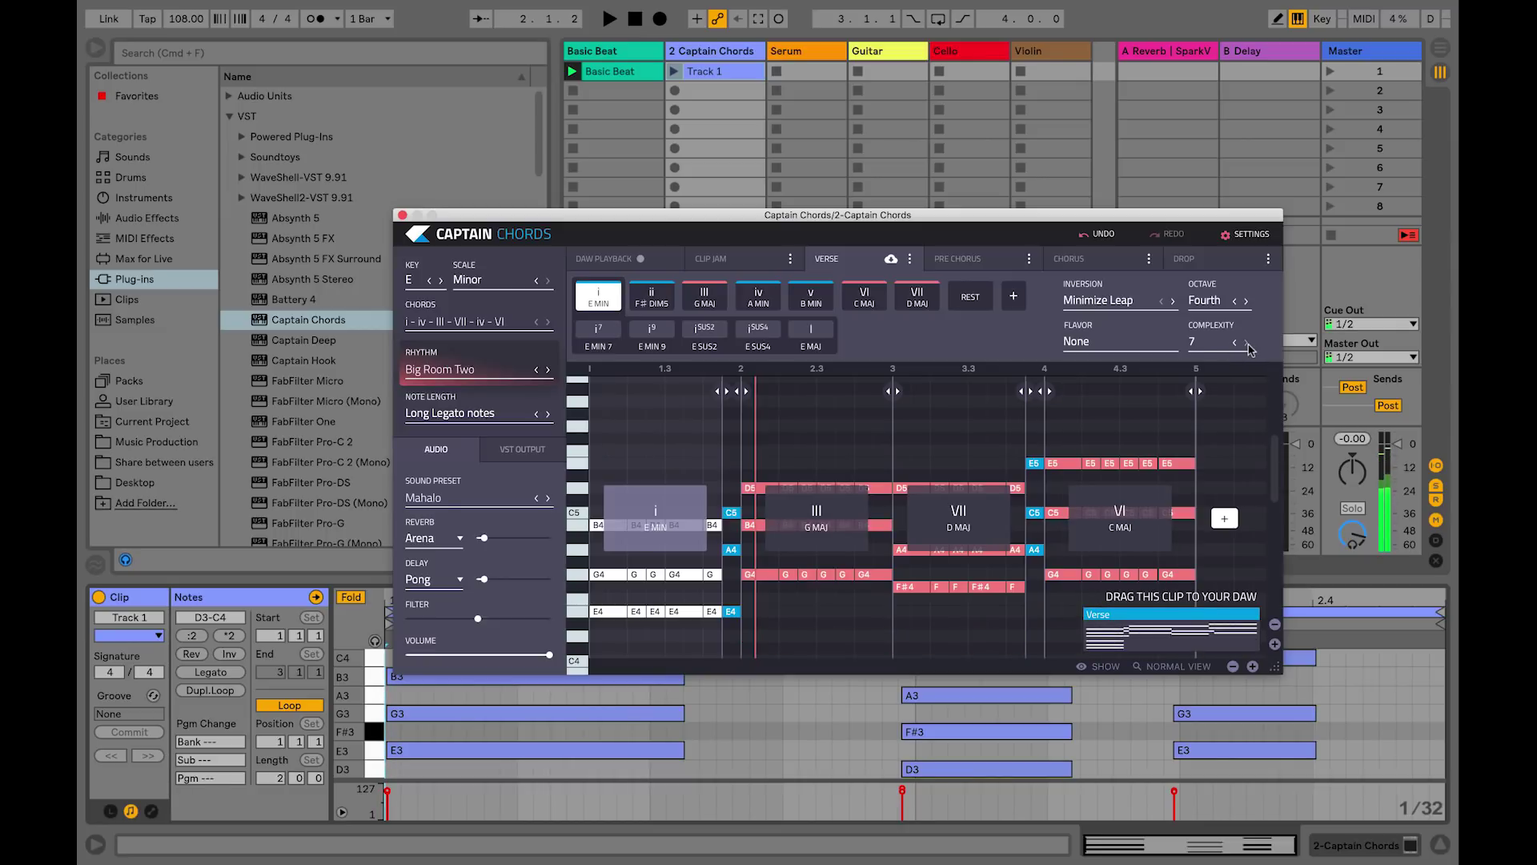
pyautogui.click(1234, 344)
pyautogui.click(1234, 345)
pyautogui.click(1234, 345)
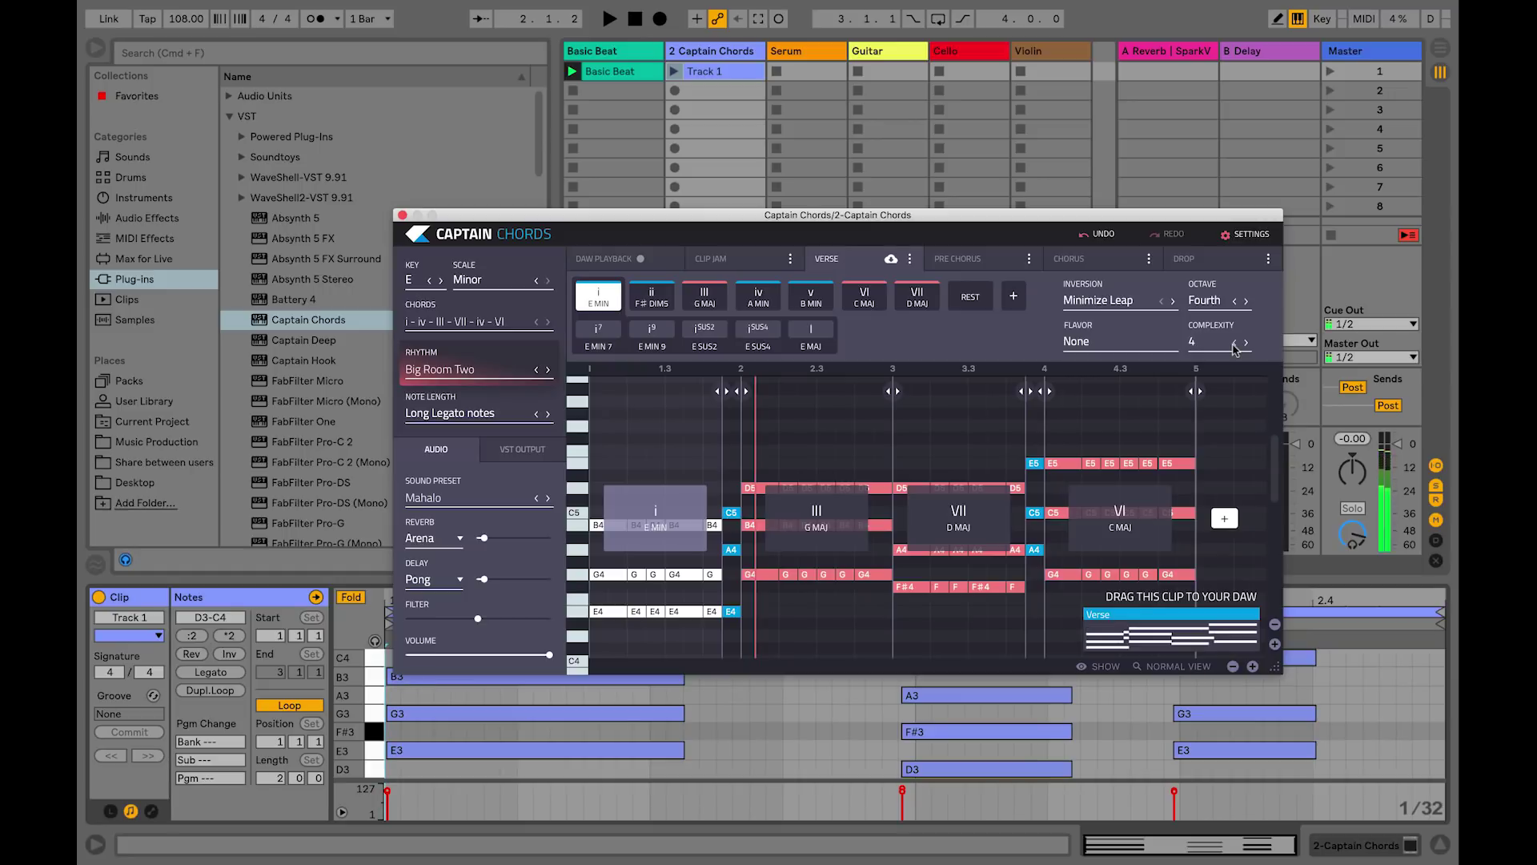
# Lower the opening E minor chord's complexity to 1, listen to the progression, and restore the complexity to 4
pyautogui.click(1234, 343)
pyautogui.click(1234, 344)
pyautogui.click(1234, 344)
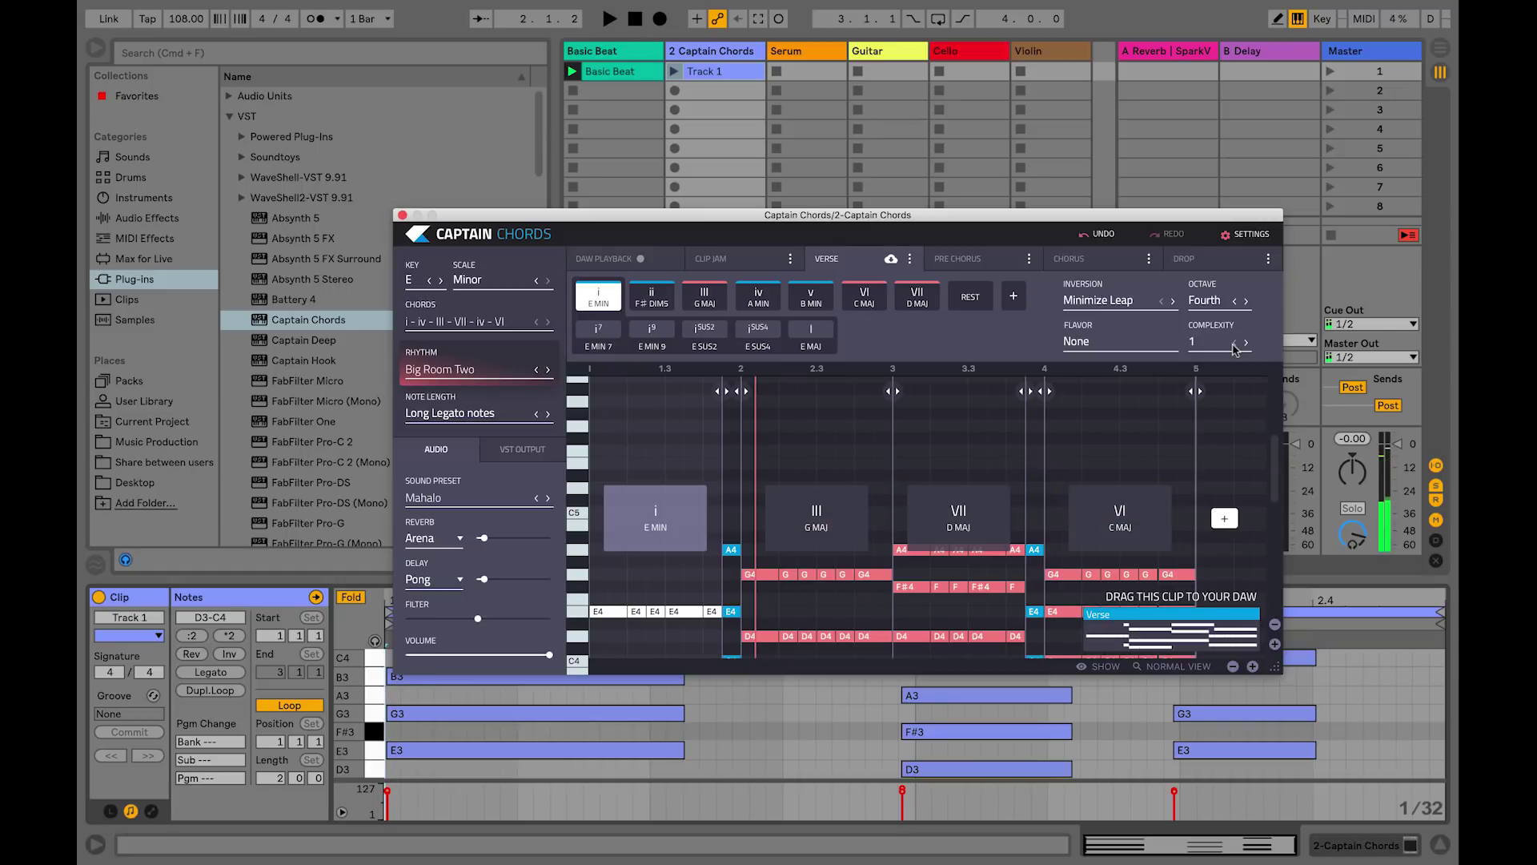
pyautogui.press('space')
pyautogui.scroll(-2, 1015, 376)
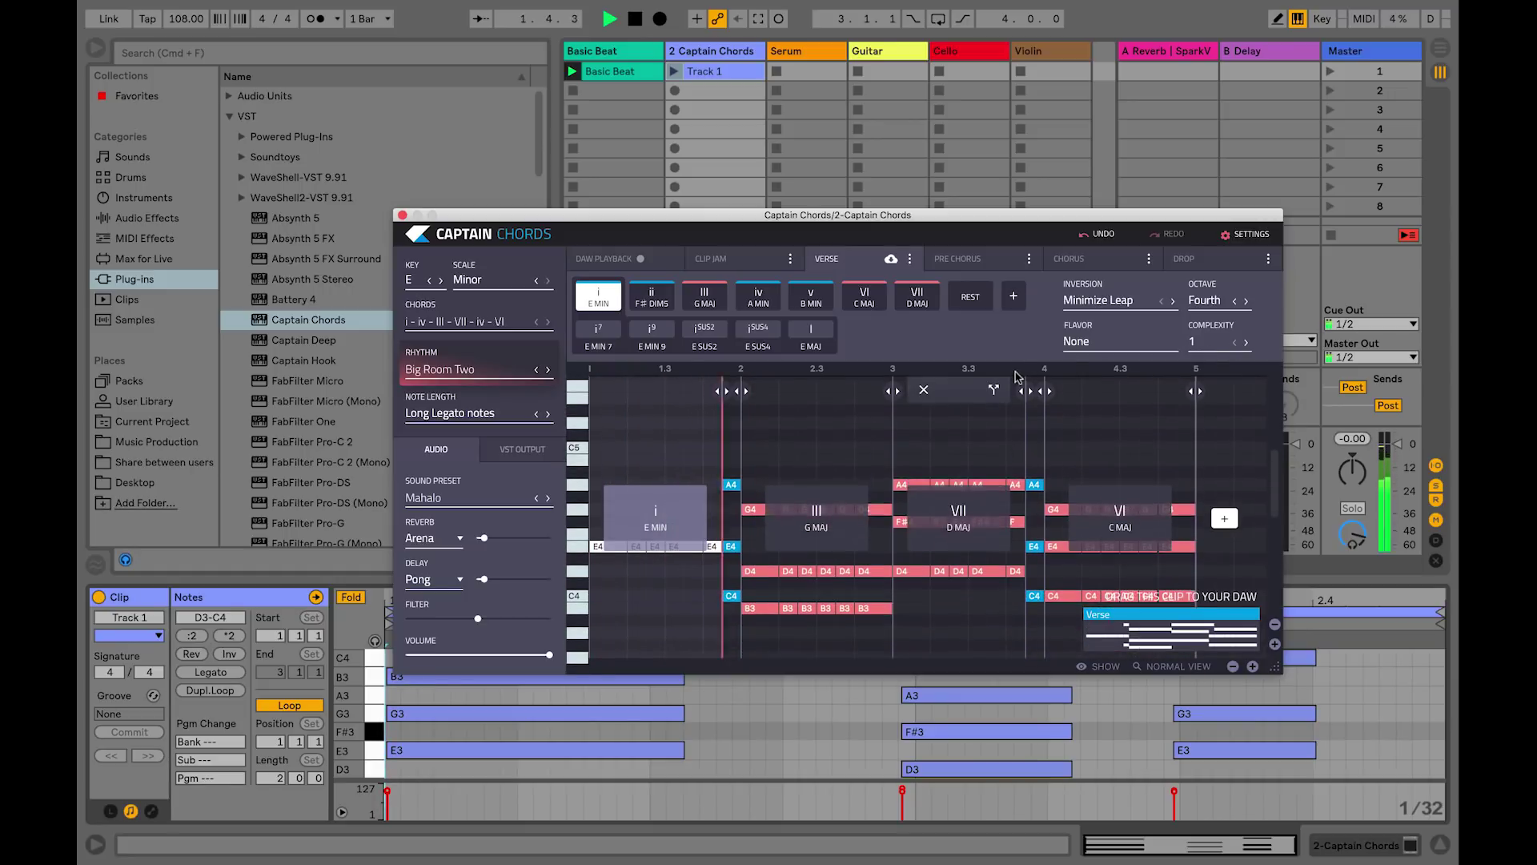
pyautogui.scroll(-1, 1028, 437)
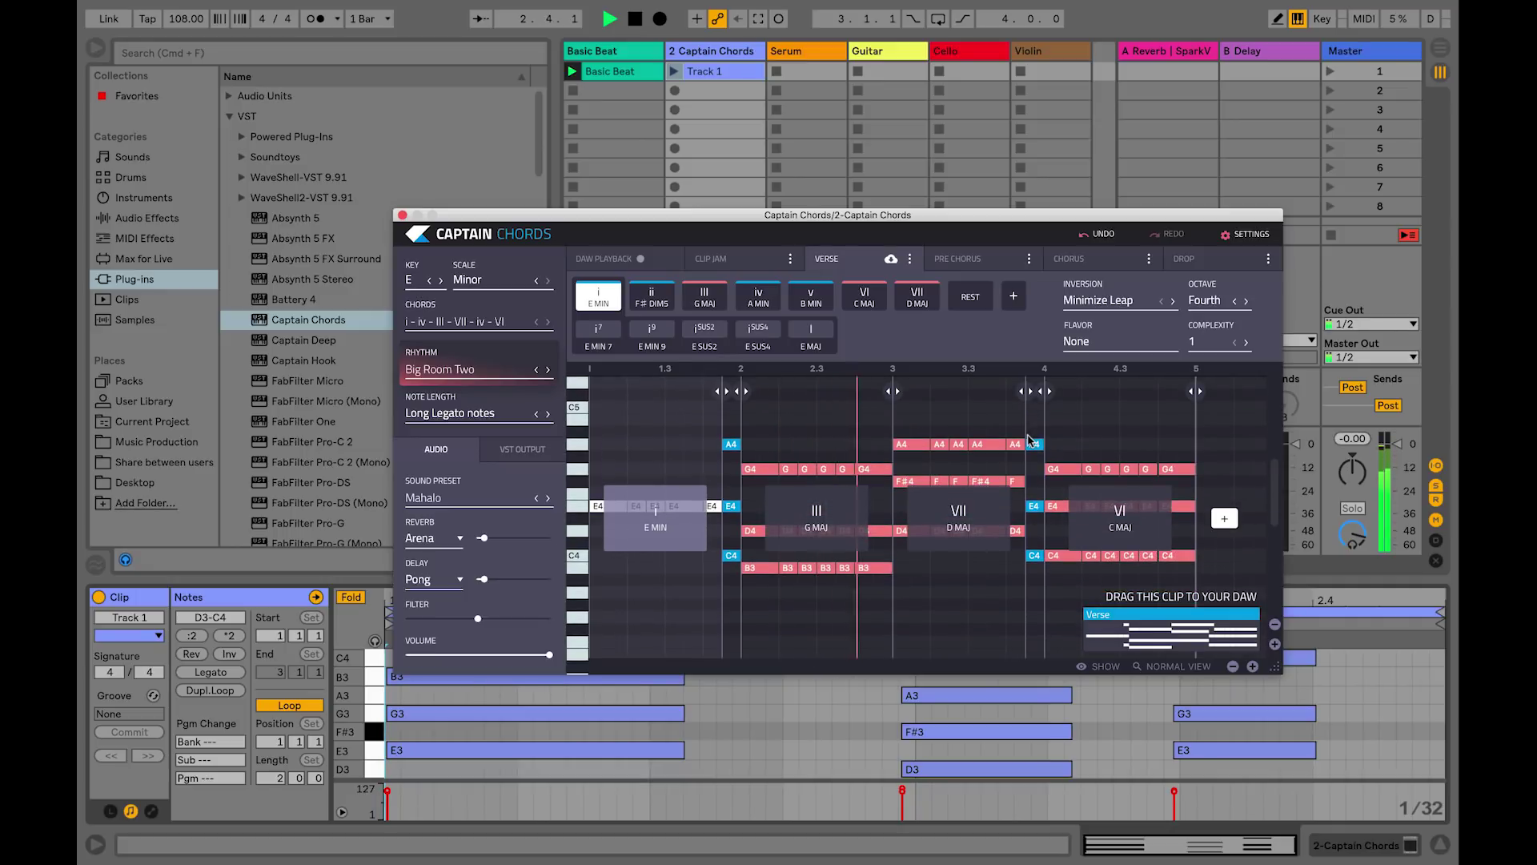
pyautogui.press('space')
pyautogui.click(1247, 343)
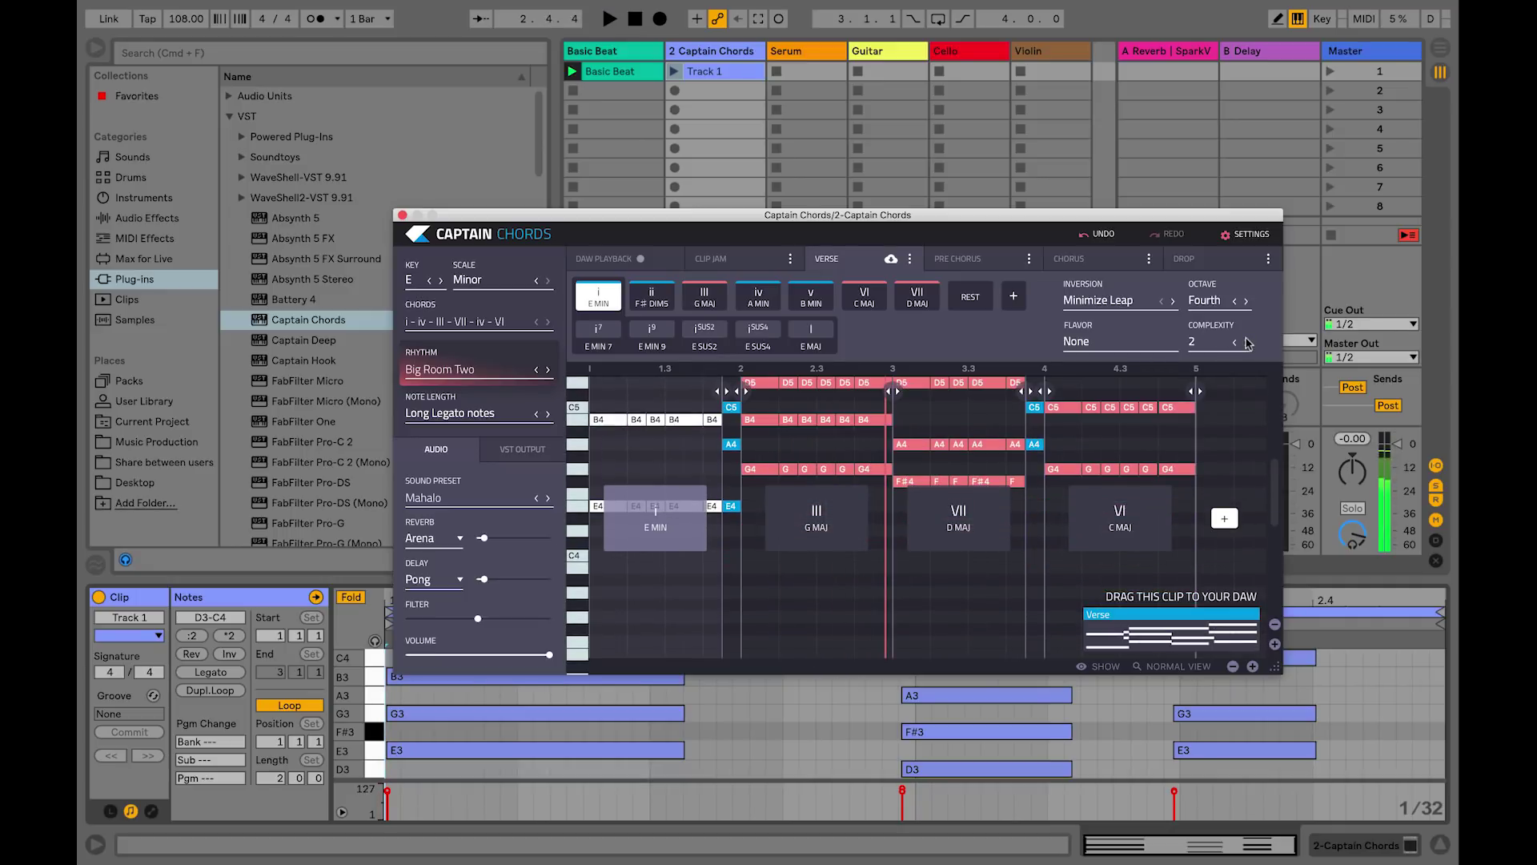
pyautogui.click(1246, 343)
pyautogui.click(1247, 343)
pyautogui.press('space')
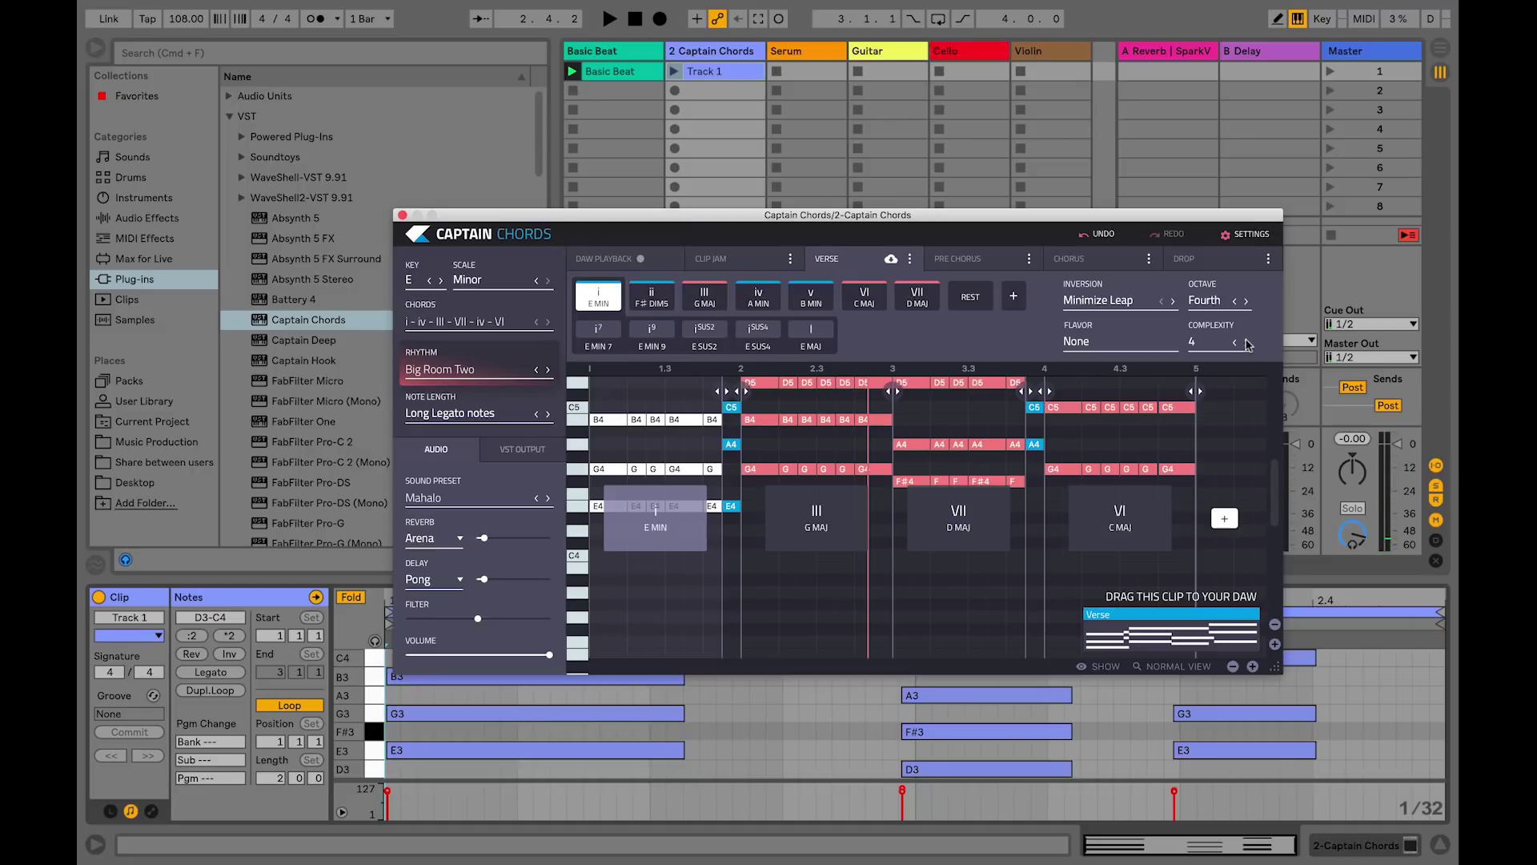
# Place the Verse clip in the first slot of the Serum track and show that track's devices
pyautogui.moveTo(1187, 570)
pyautogui.moveTo(1150, 626); pyautogui.dragTo(816, 71)
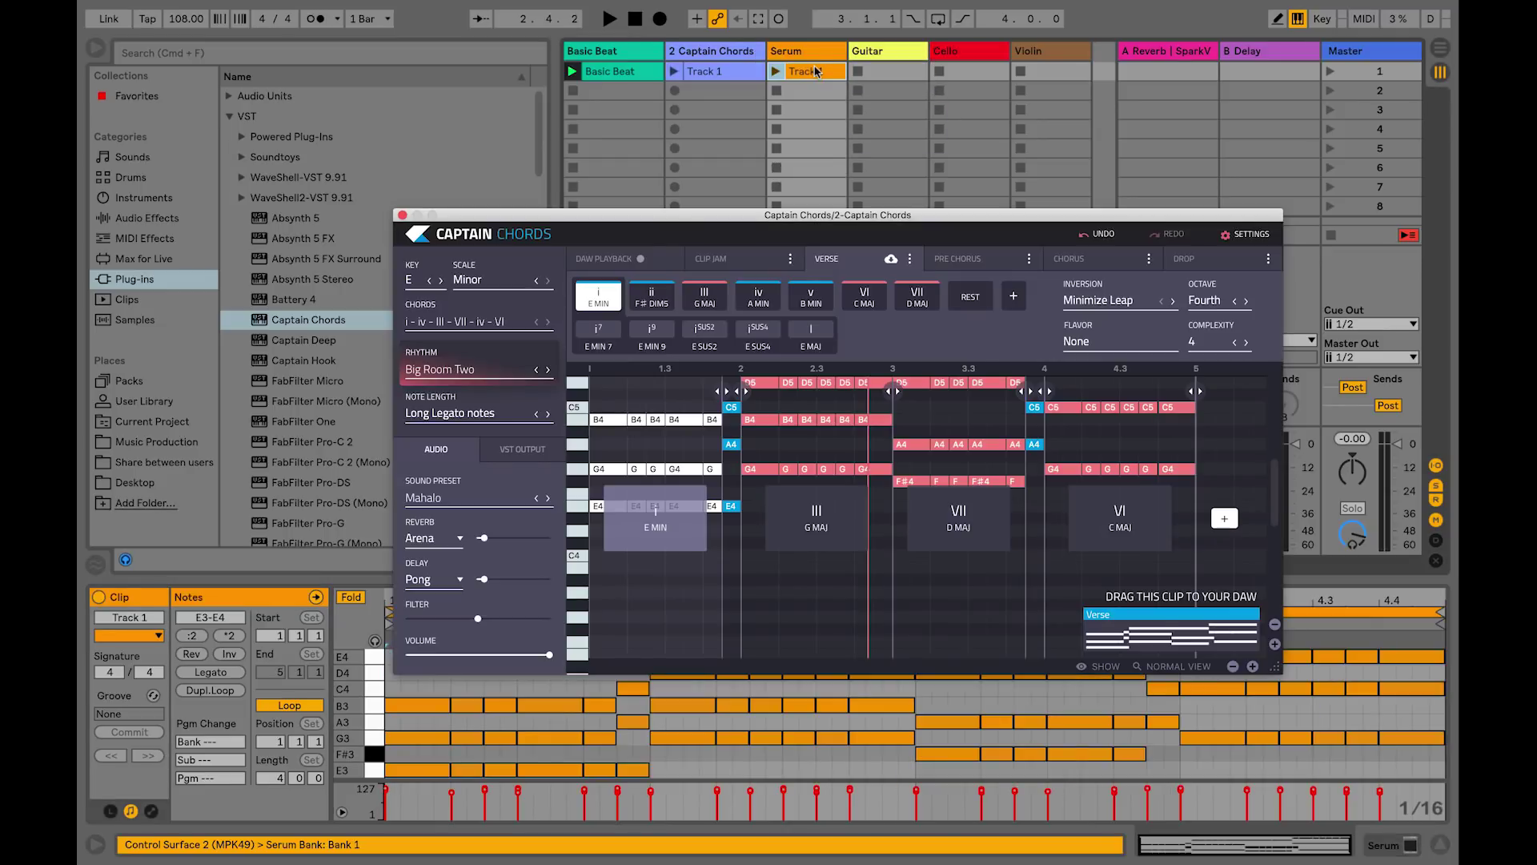
pyautogui.click(809, 53)
# Insert the Arpeggiator MIDI effect ahead of Serum and adjust its rate while the clip plays
pyautogui.click(144, 237)
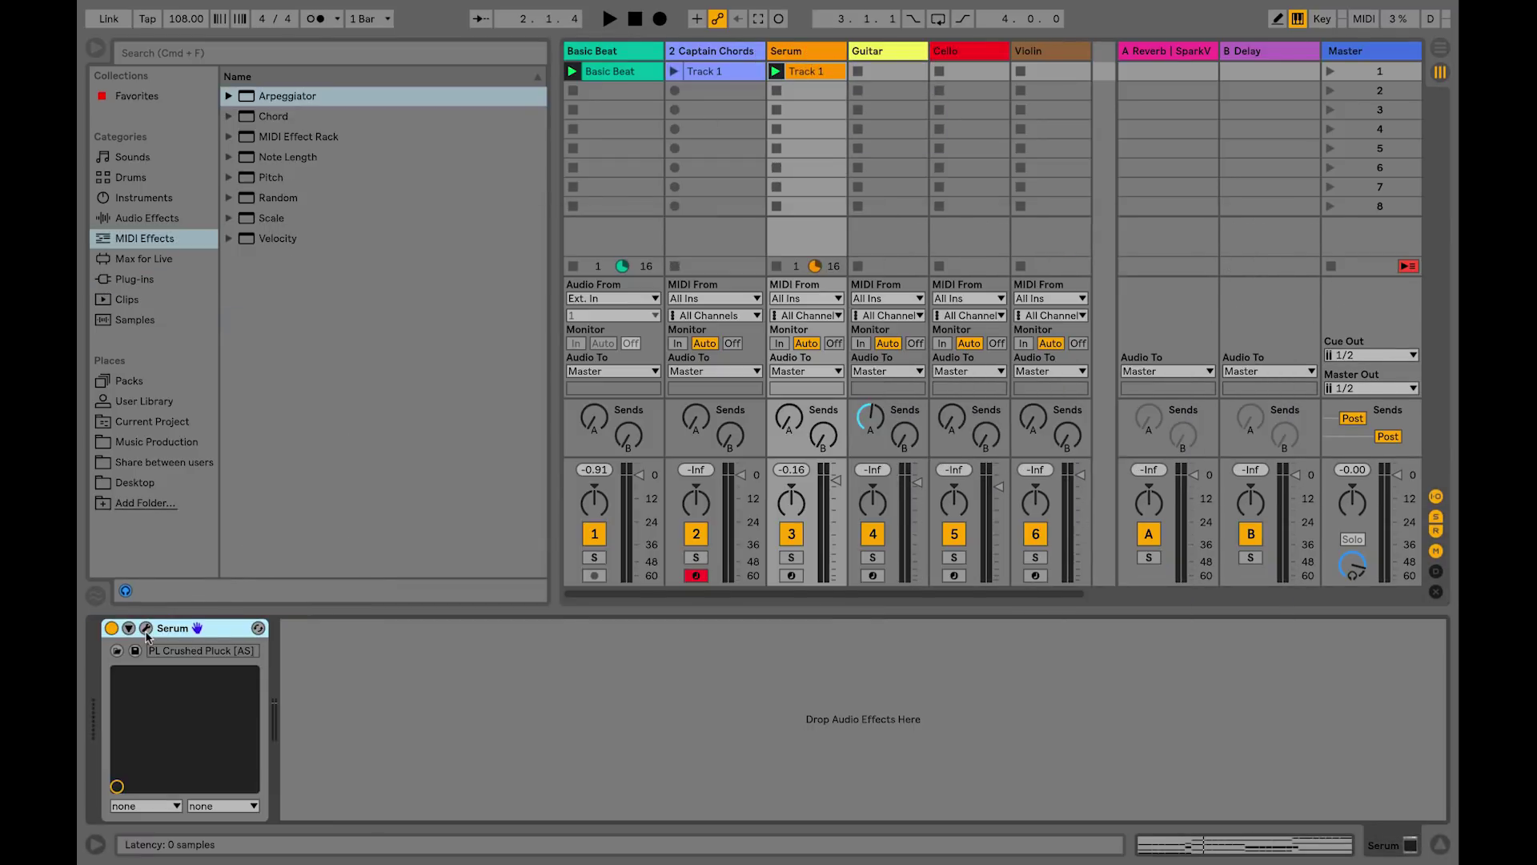
pyautogui.click(146, 627)
pyautogui.moveTo(292, 97); pyautogui.dragTo(109, 657)
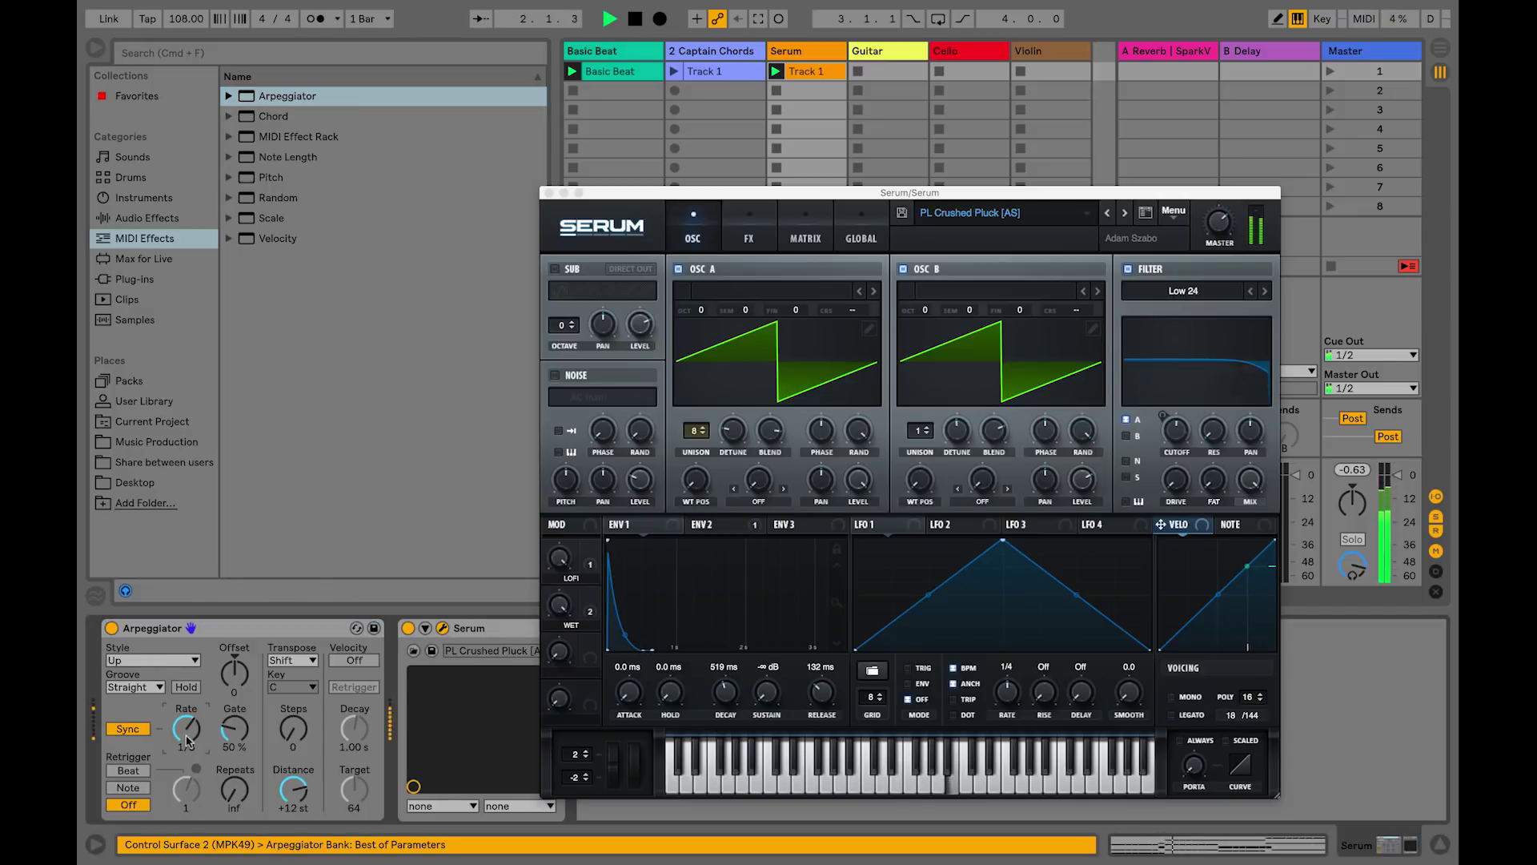
pyautogui.moveTo(187, 745); pyautogui.dragTo(188, 741)
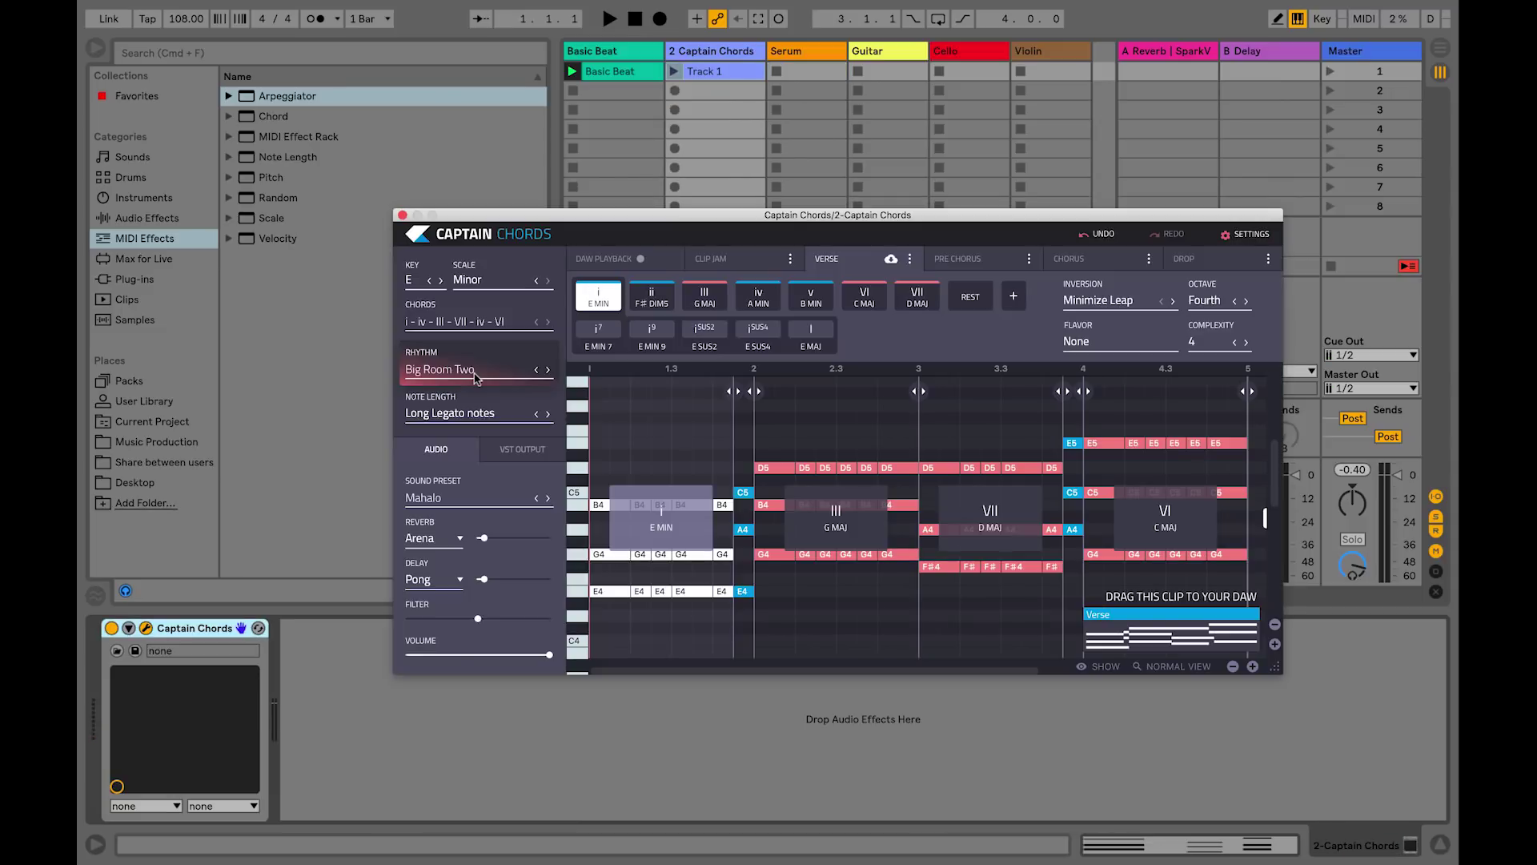
# Set the Verse rhythm to Every Offbeat and place the clip in the first slot of the Guitar track
pyautogui.click(474, 374)
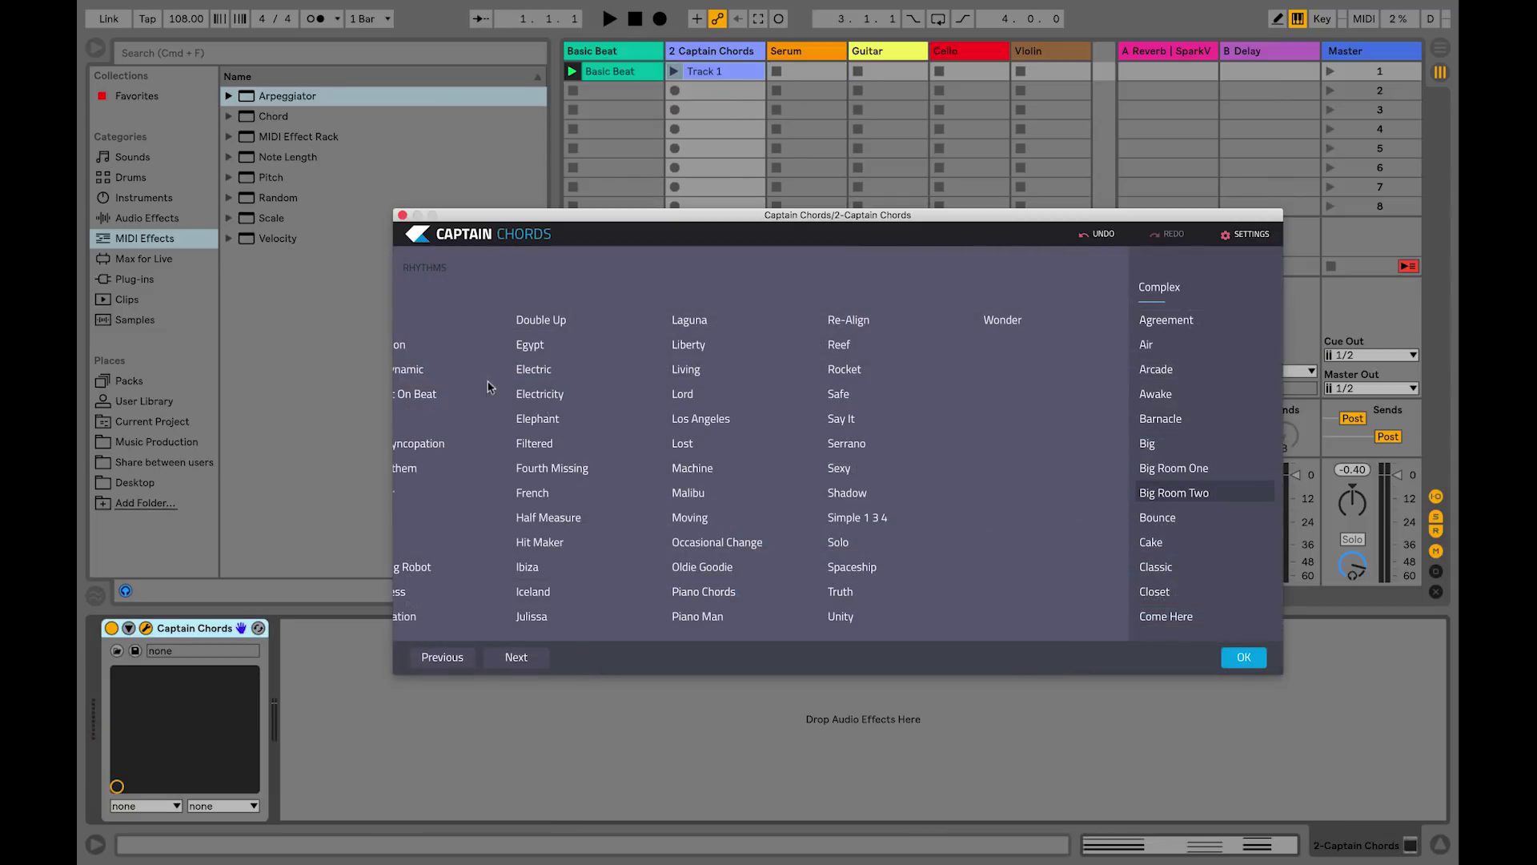
pyautogui.hscroll(-5, 569, 445)
pyautogui.click(449, 328)
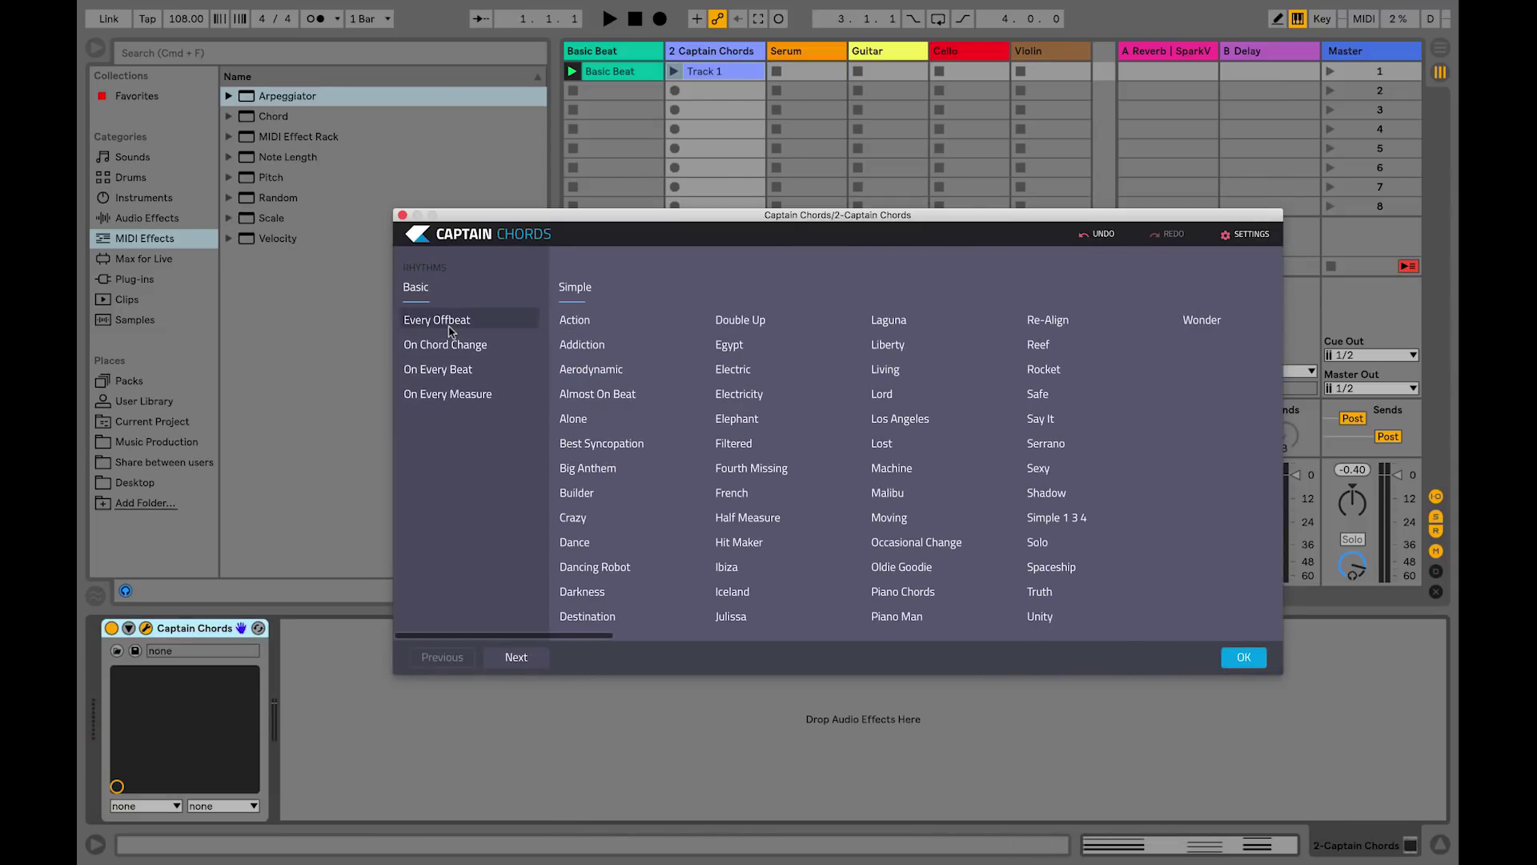
pyautogui.click(1244, 658)
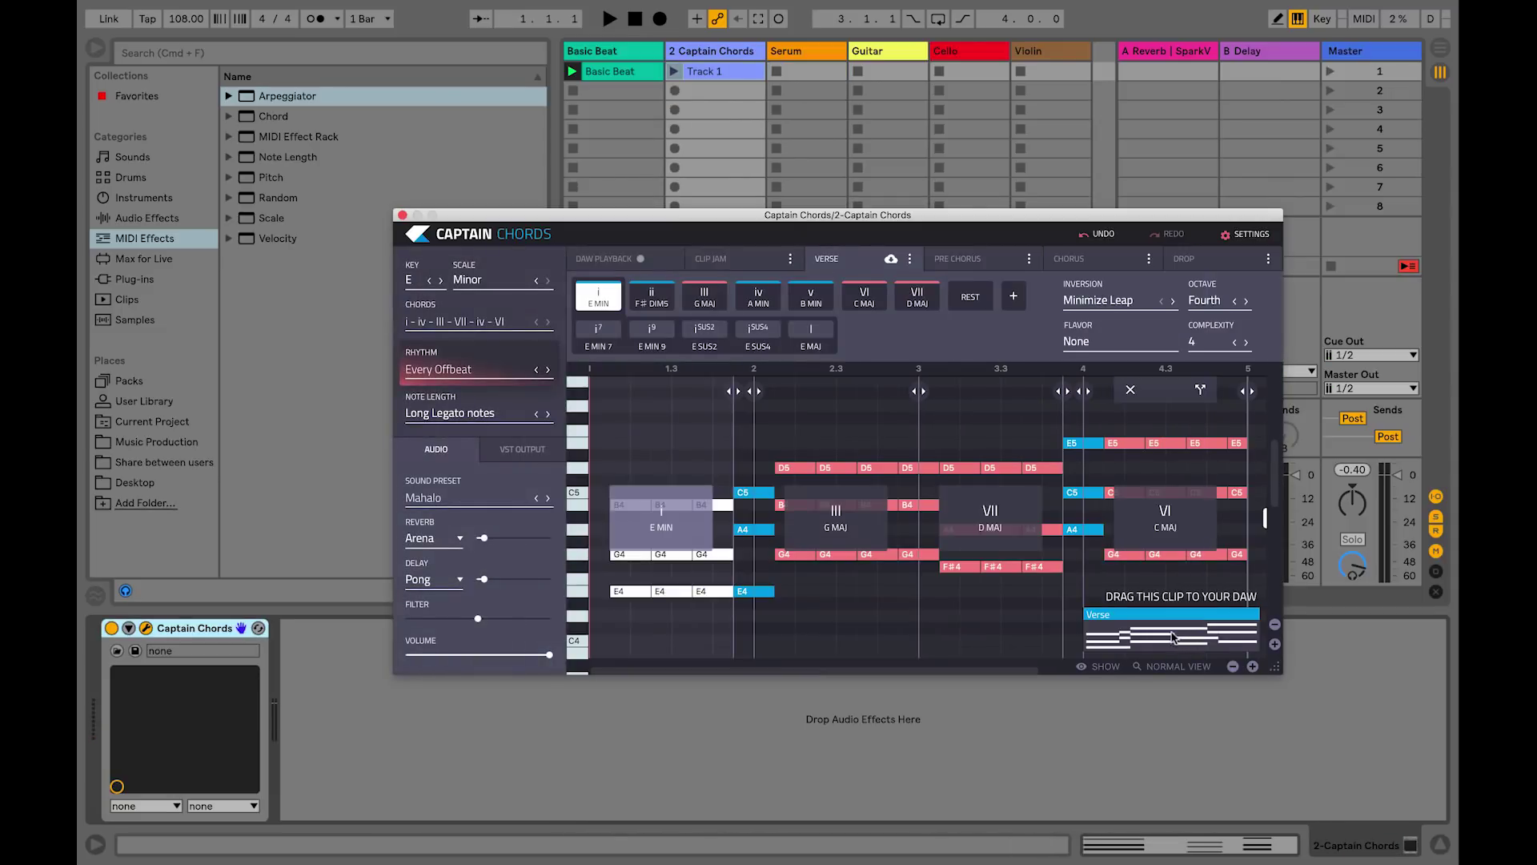
pyautogui.moveTo(1172, 637); pyautogui.dragTo(892, 76)
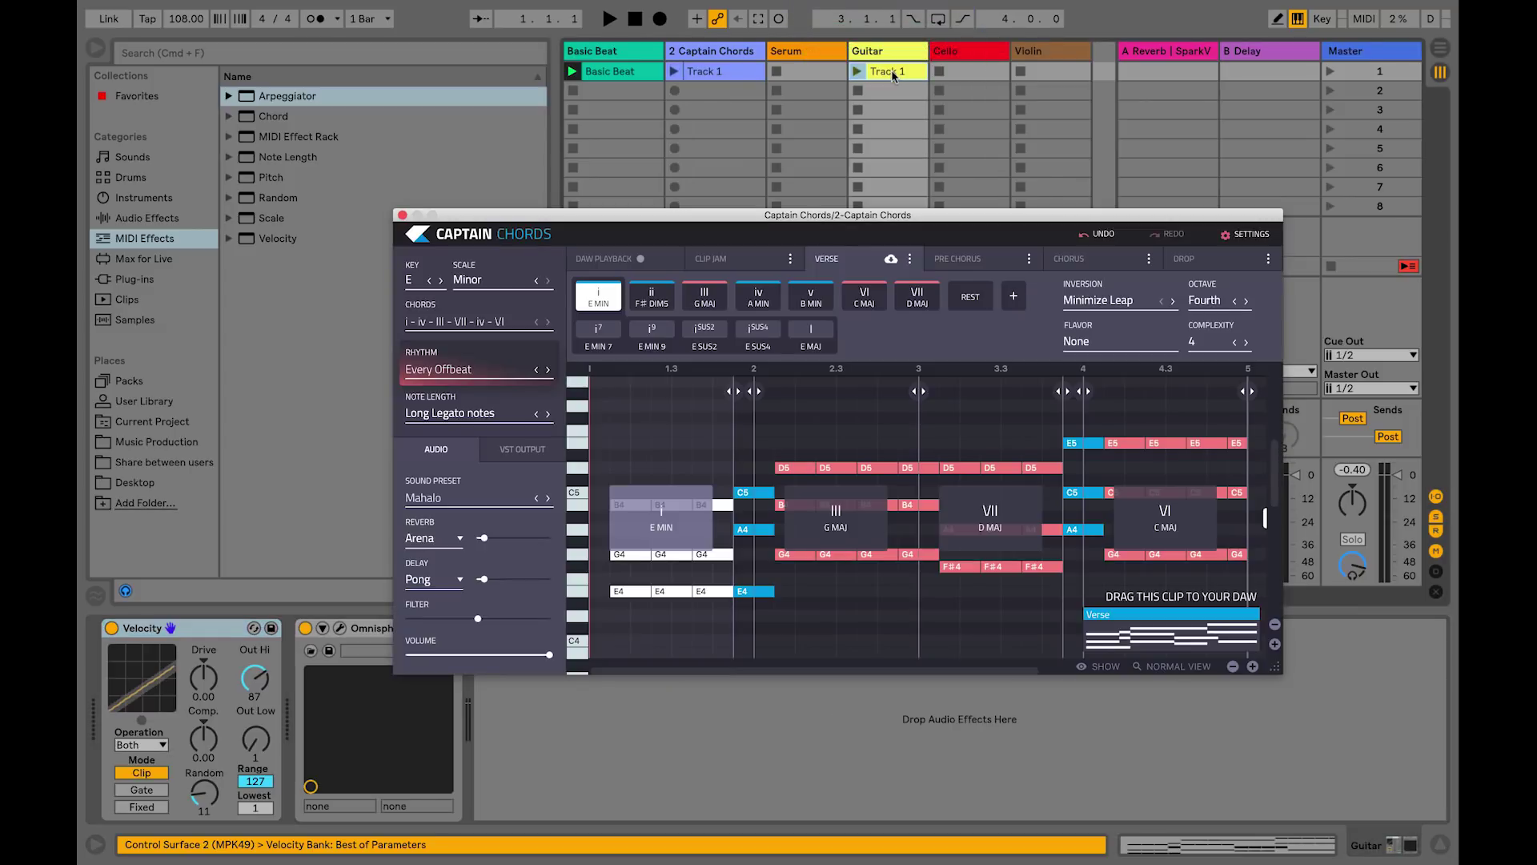
# Open the Guitar clip's notes, select the middle notes of its chords, and turn off the grid
pyautogui.doubleClick(892, 76)
pyautogui.moveTo(390, 631); pyautogui.dragTo(1122, 606)
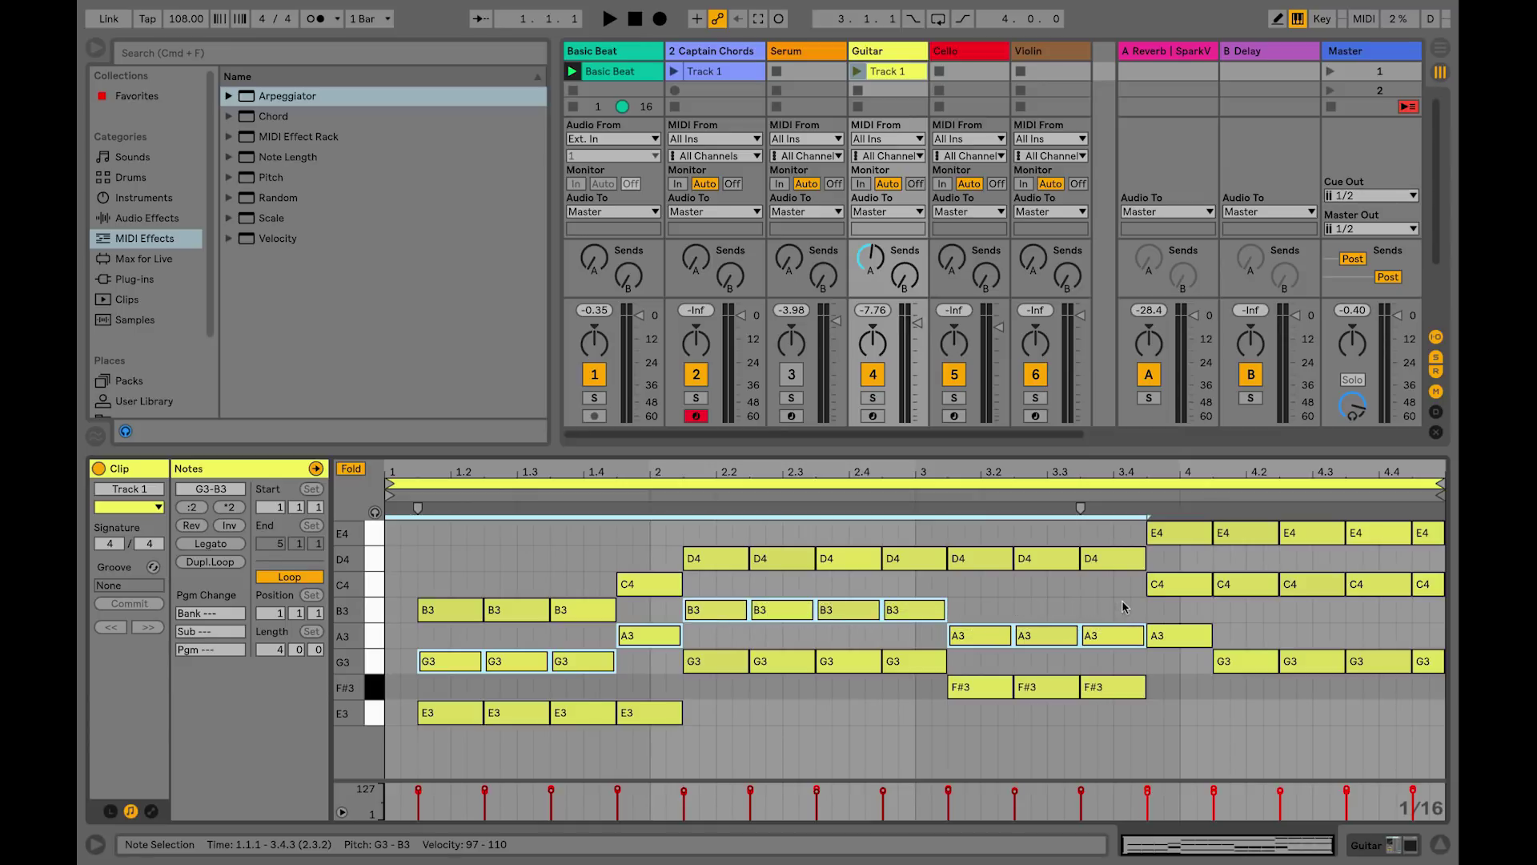
pyautogui.moveTo(1423, 610); pyautogui.dragTo(1151, 564)
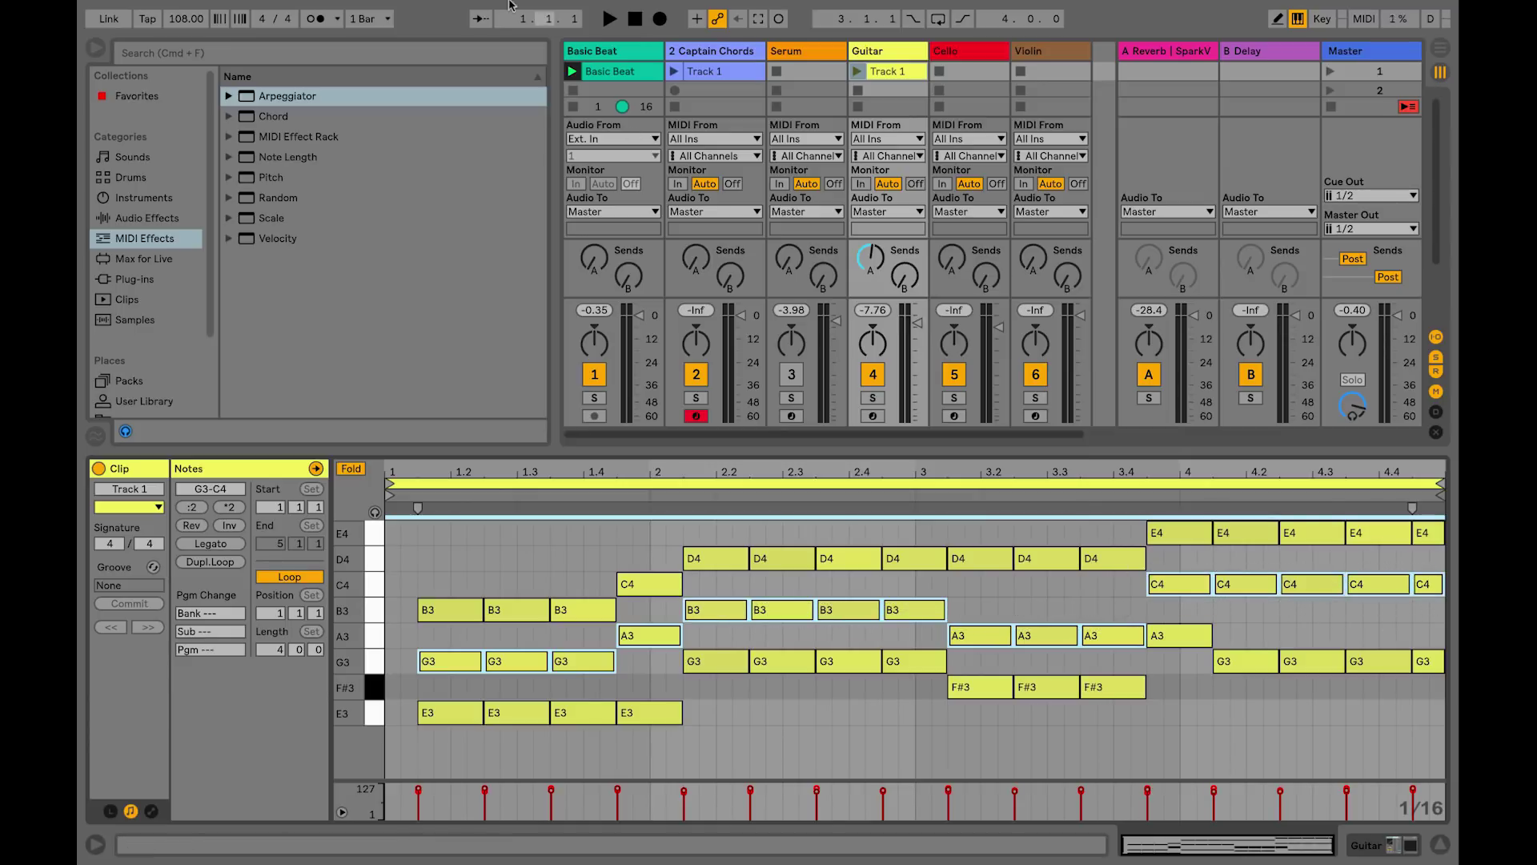
pyautogui.click(341, 9)
pyautogui.click(376, 225)
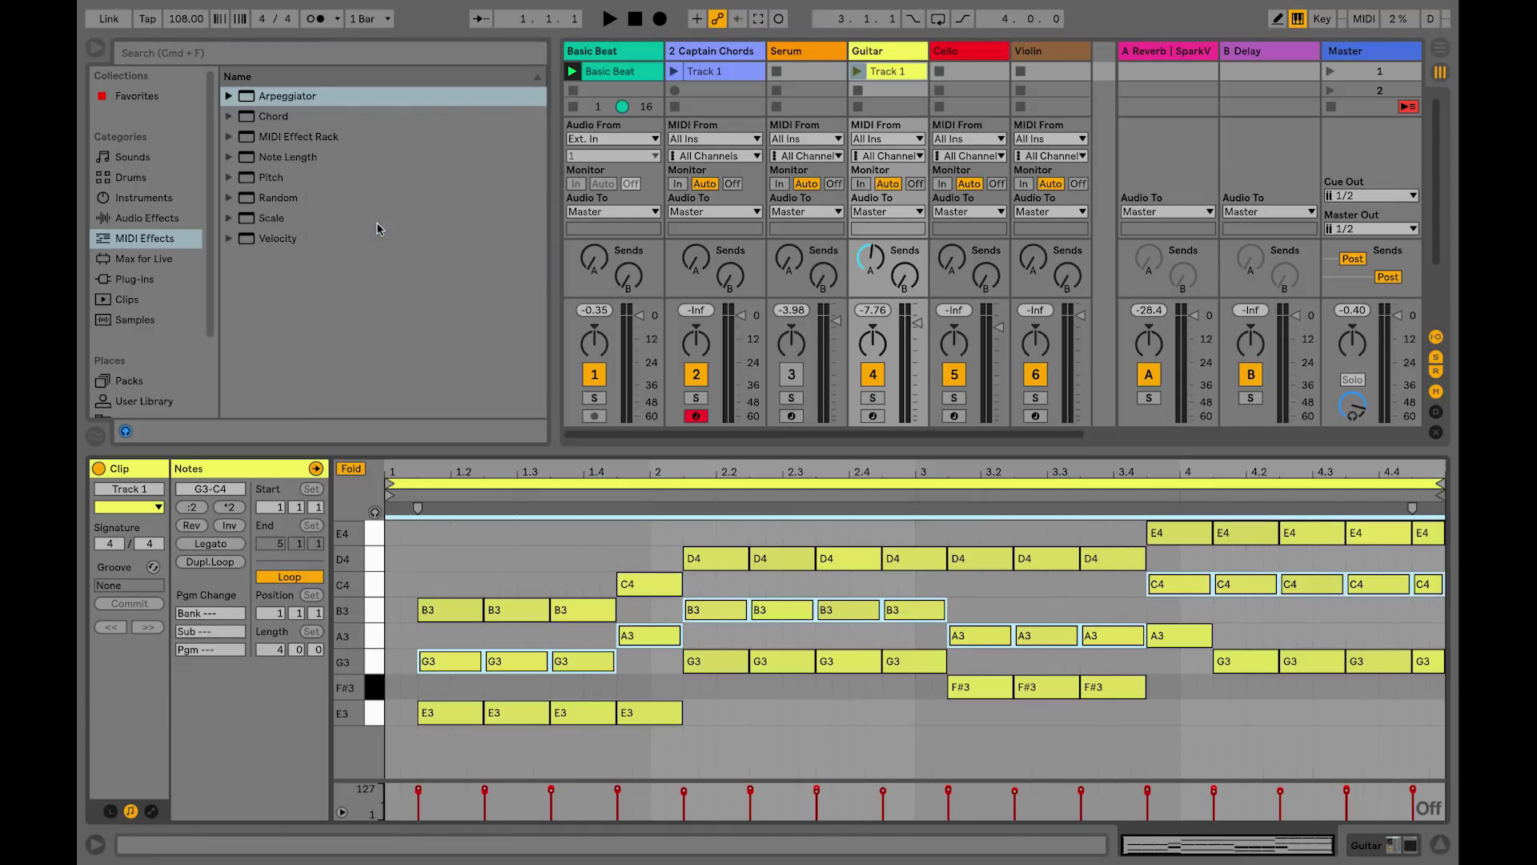
pyautogui.moveTo(426, 690); pyautogui.dragTo(1441, 671)
# Set the Random amount of the Guitar track's Velocity effect to 15 and listen to the part
pyautogui.click(890, 58)
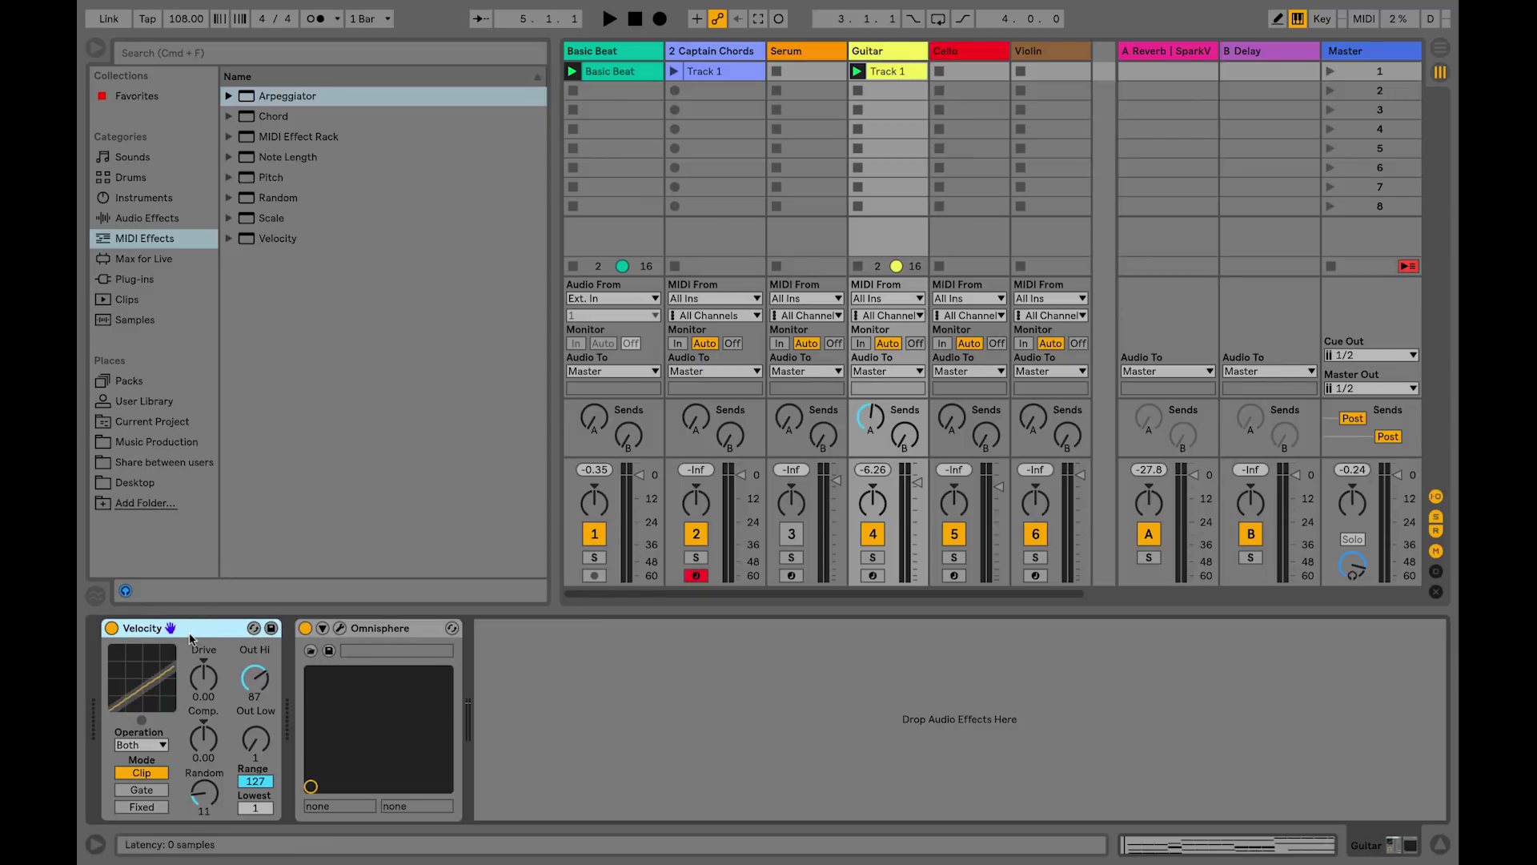
pyautogui.moveTo(201, 798); pyautogui.dragTo(201, 795)
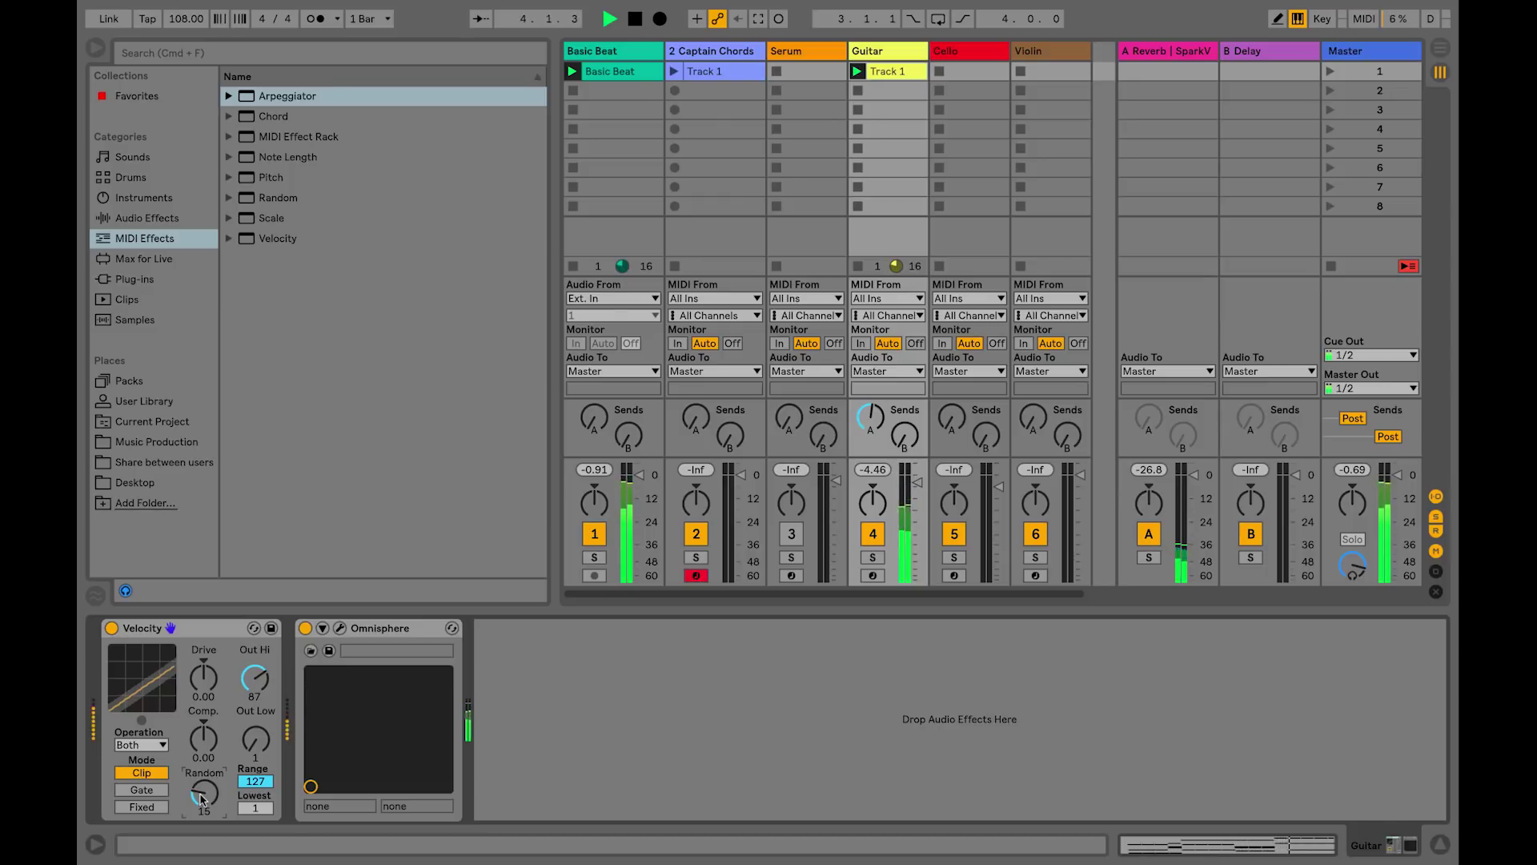
pyautogui.press('space')
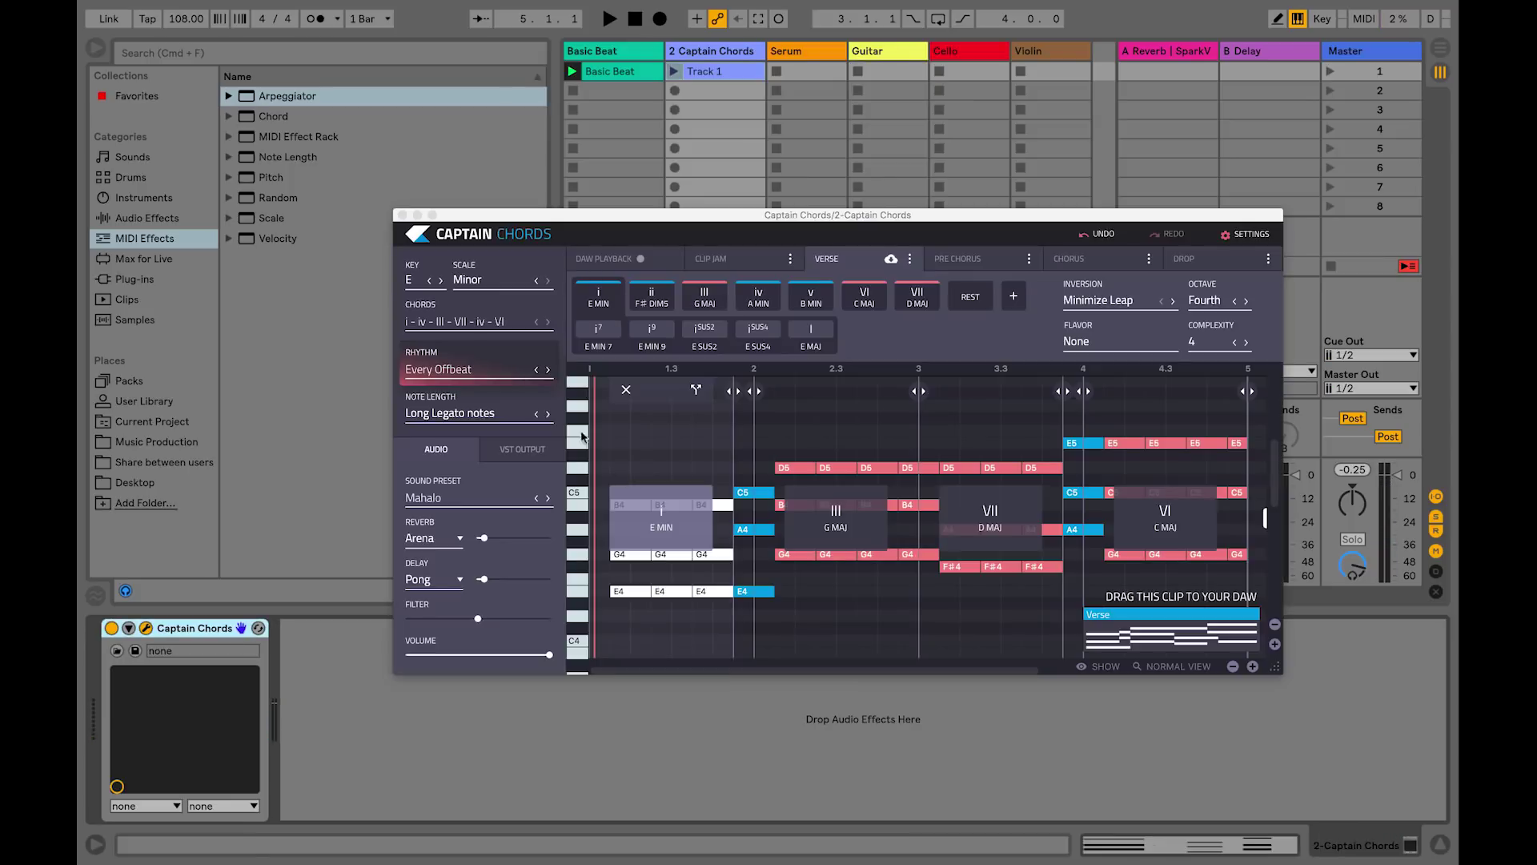
# Set the Verse rhythm to On Chord Change, place the clip in the Violin track's first slot, and launch it
pyautogui.click(473, 373)
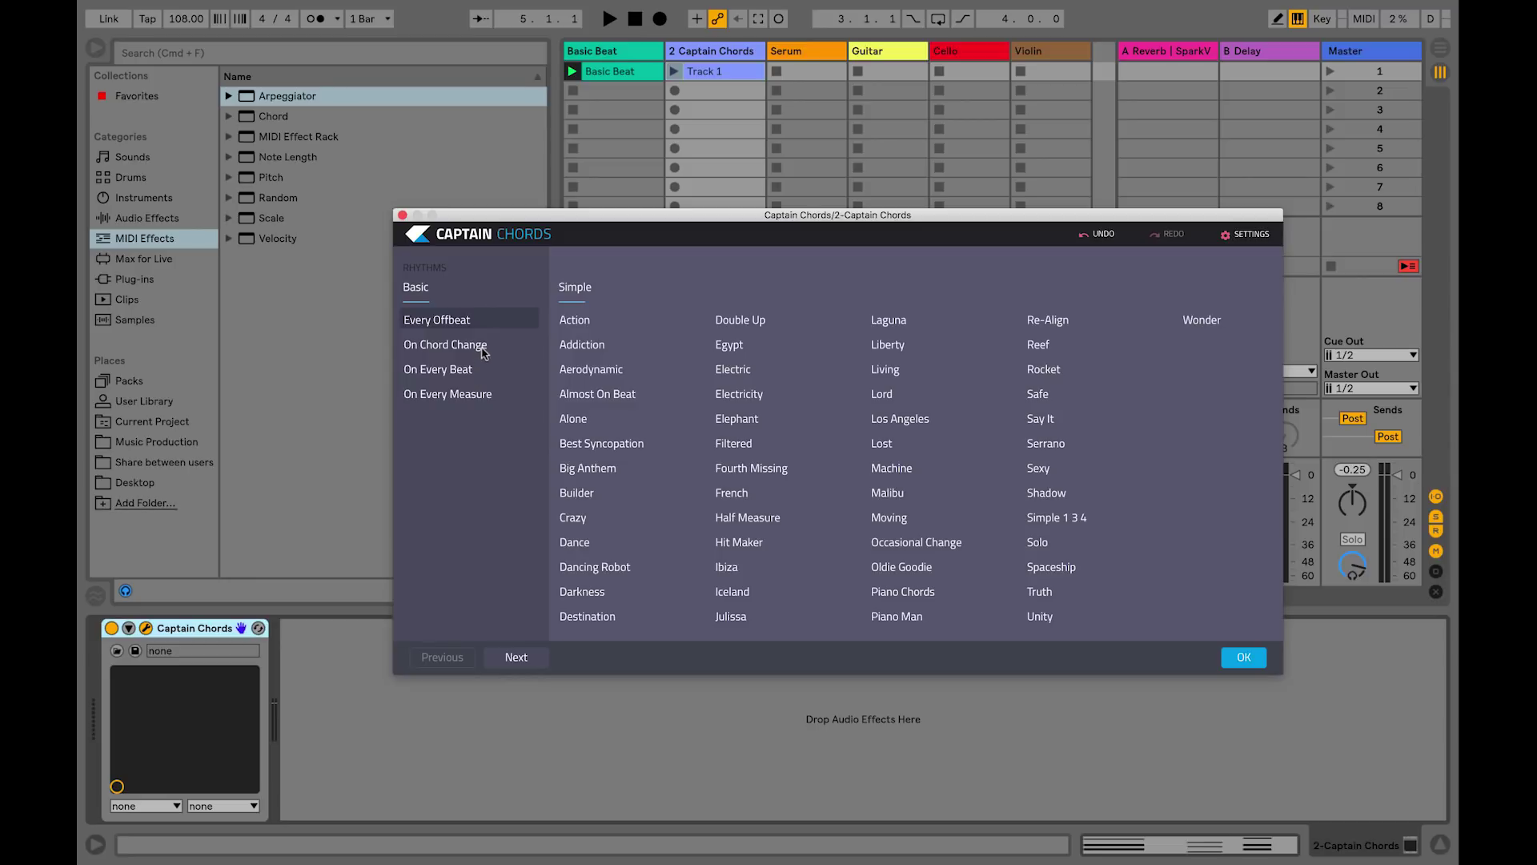
pyautogui.click(481, 348)
pyautogui.click(1244, 657)
pyautogui.moveTo(1171, 629); pyautogui.dragTo(1036, 74)
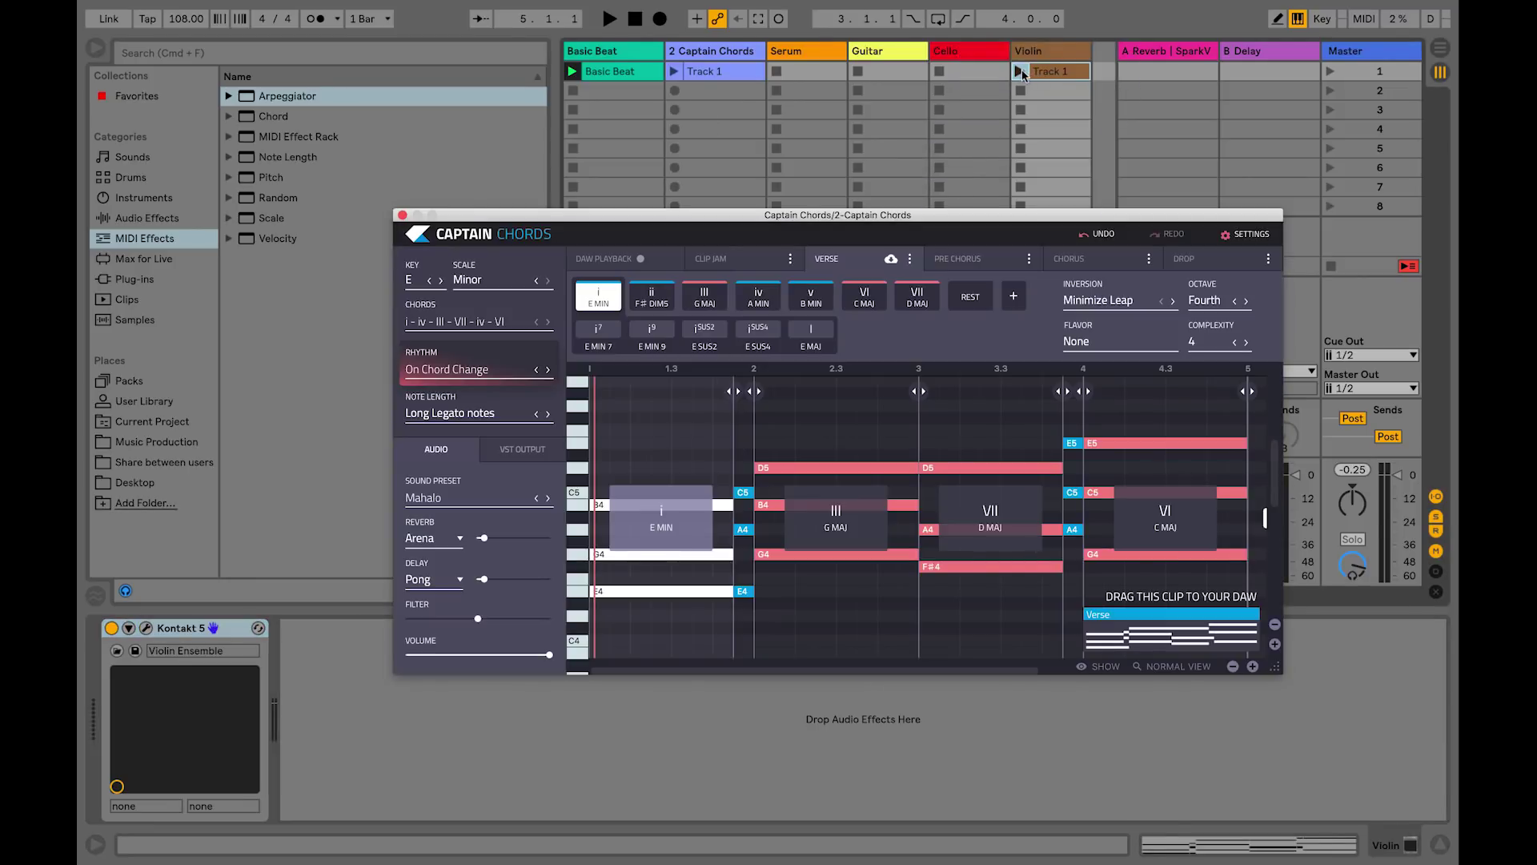
pyautogui.click(1022, 72)
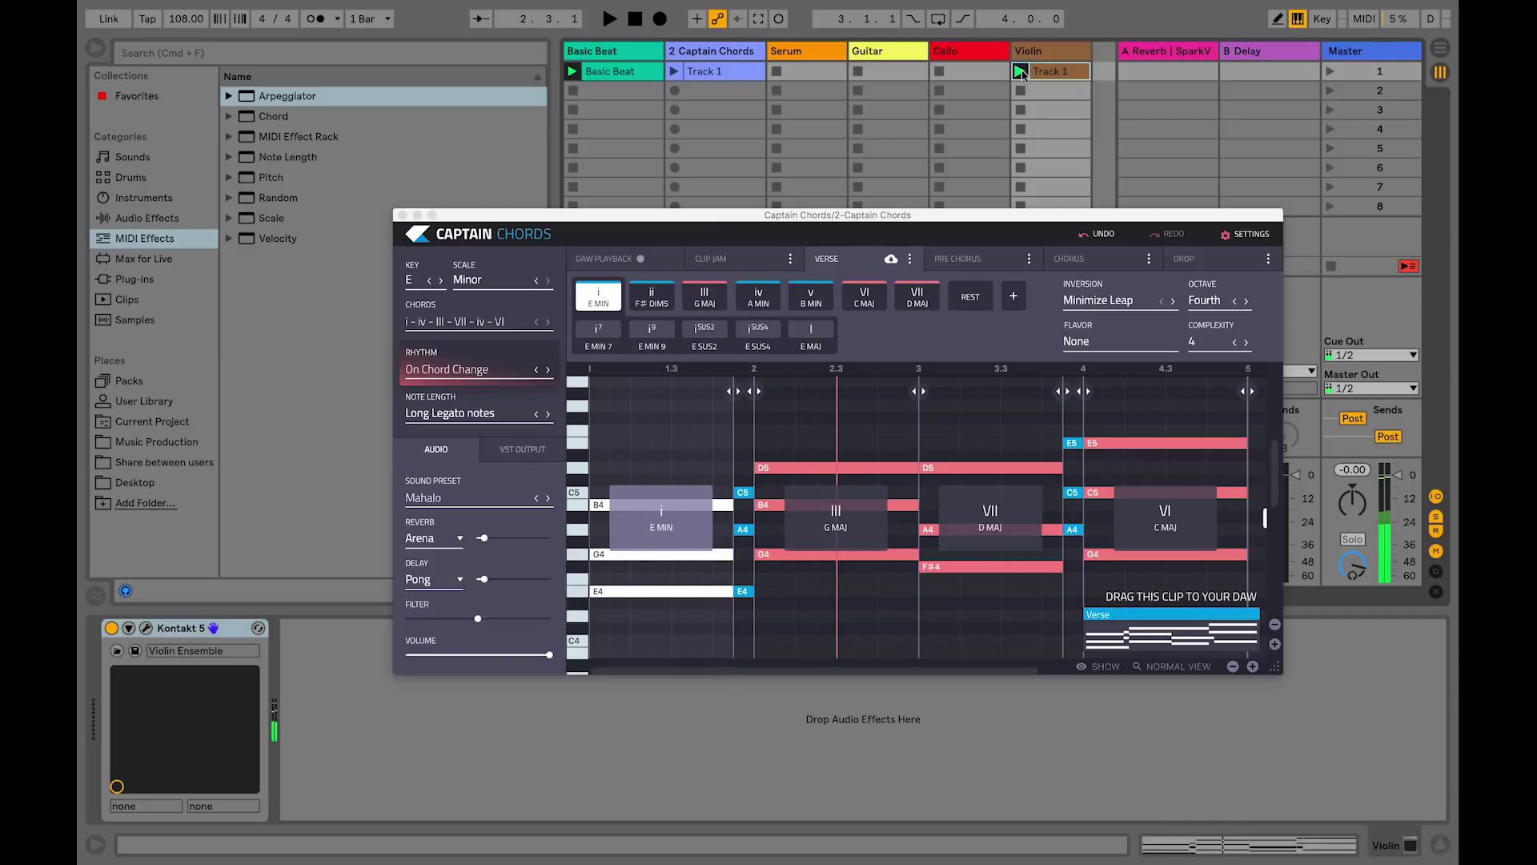
# Reduce the complexity of each chord in the Verse to 1 so that only single notes remain
pyautogui.click(1232, 344)
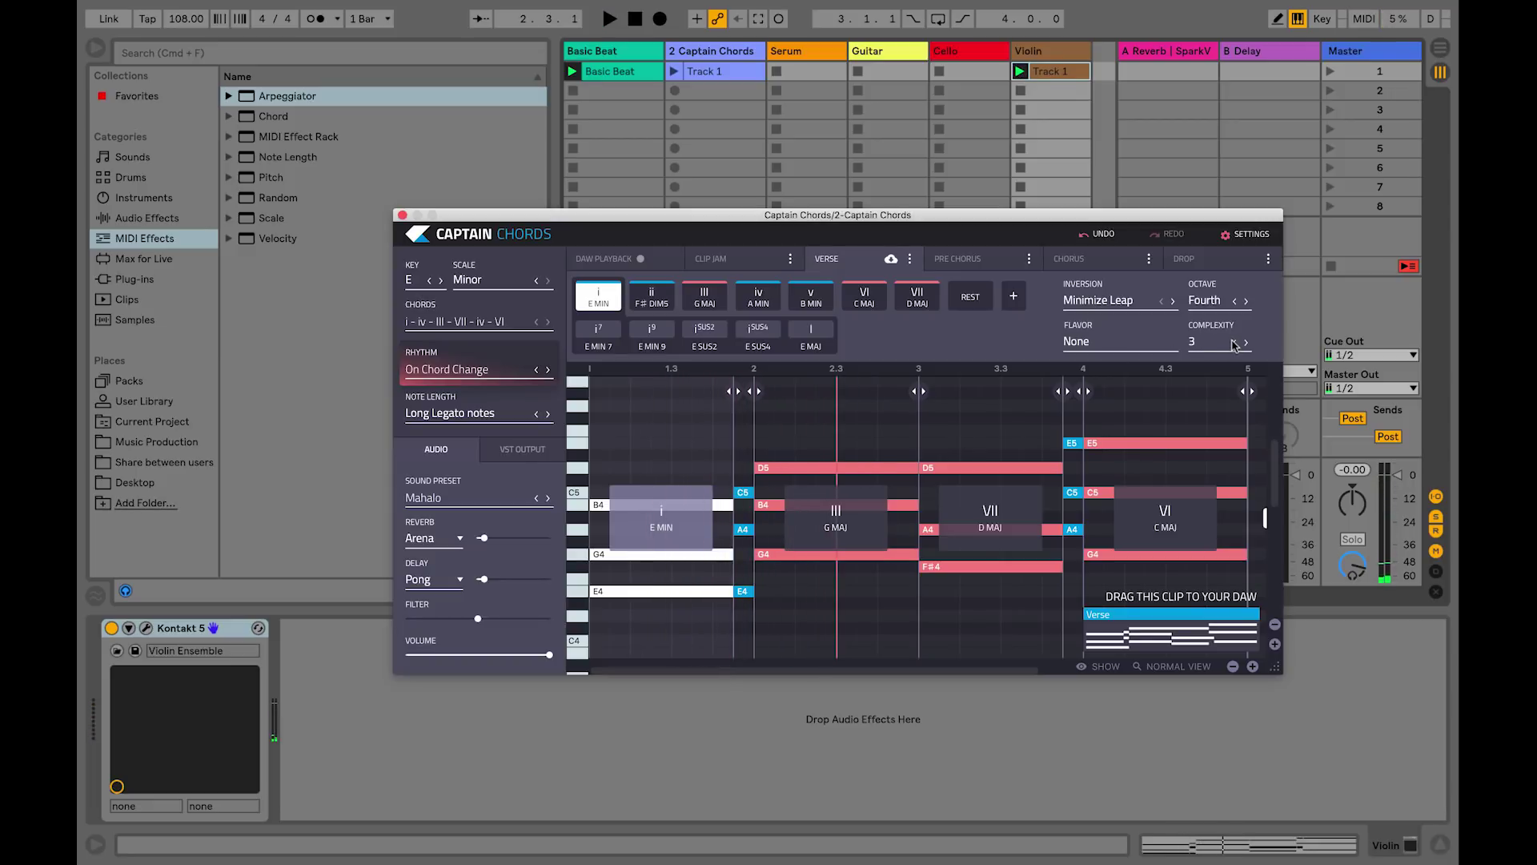
pyautogui.click(1232, 344)
pyautogui.click(1234, 344)
pyautogui.click(836, 516)
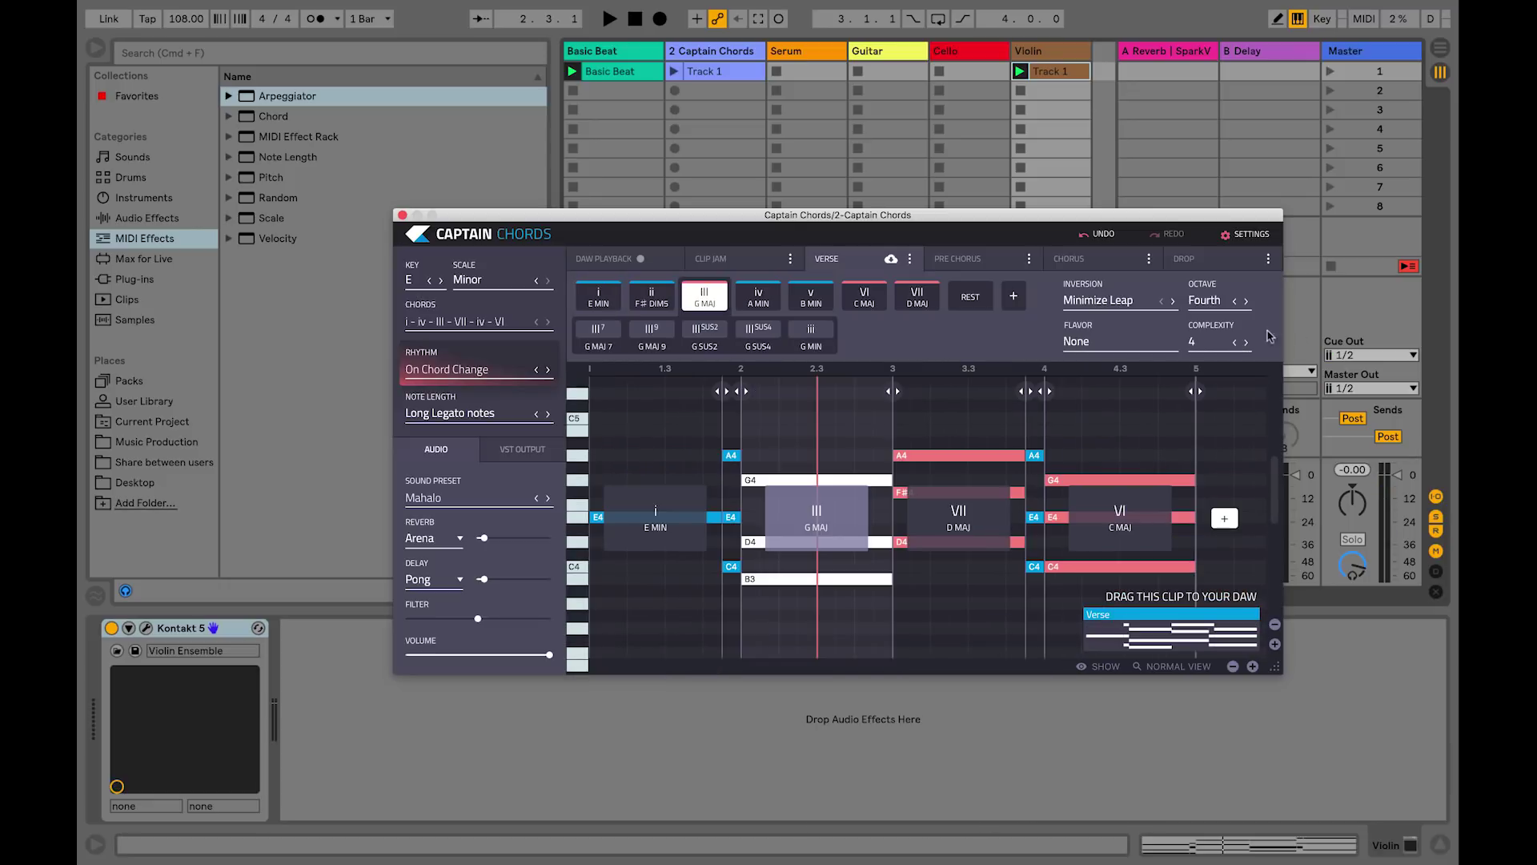
pyautogui.click(732, 468)
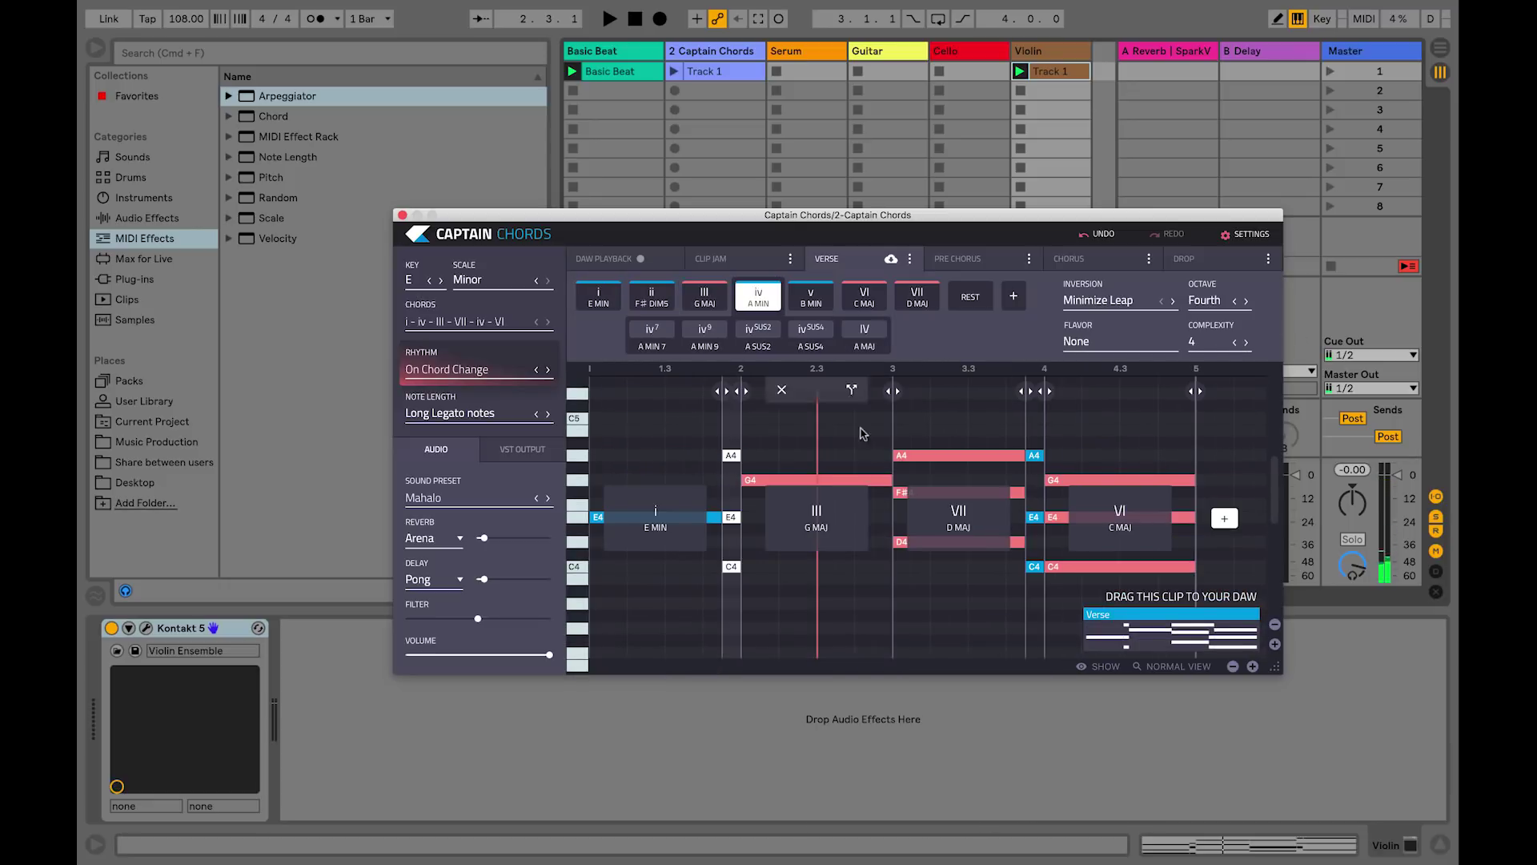
pyautogui.click(953, 506)
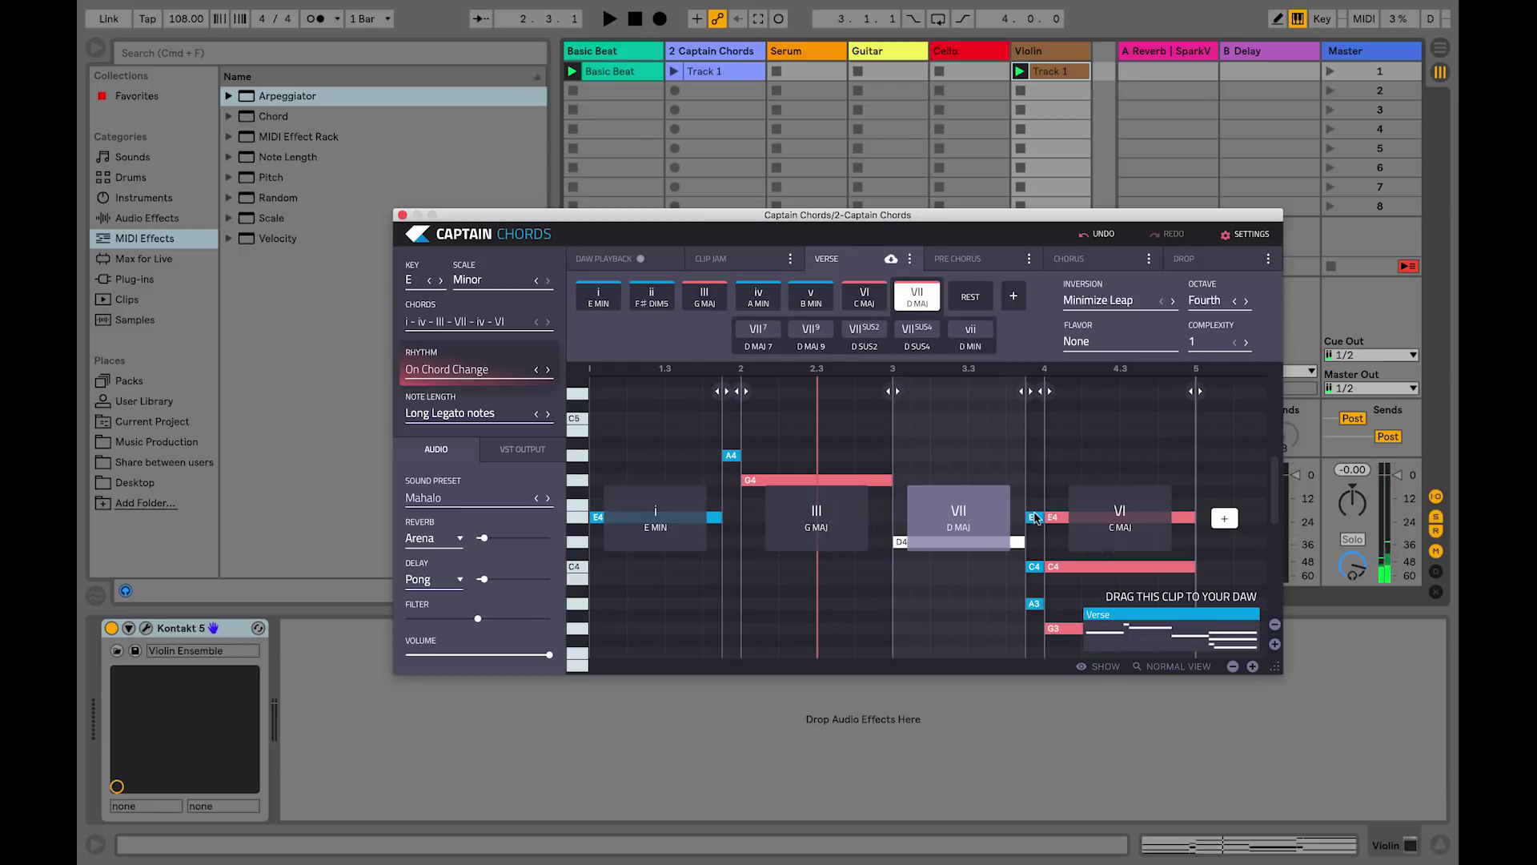
pyautogui.click(1034, 535)
pyautogui.click(1198, 386)
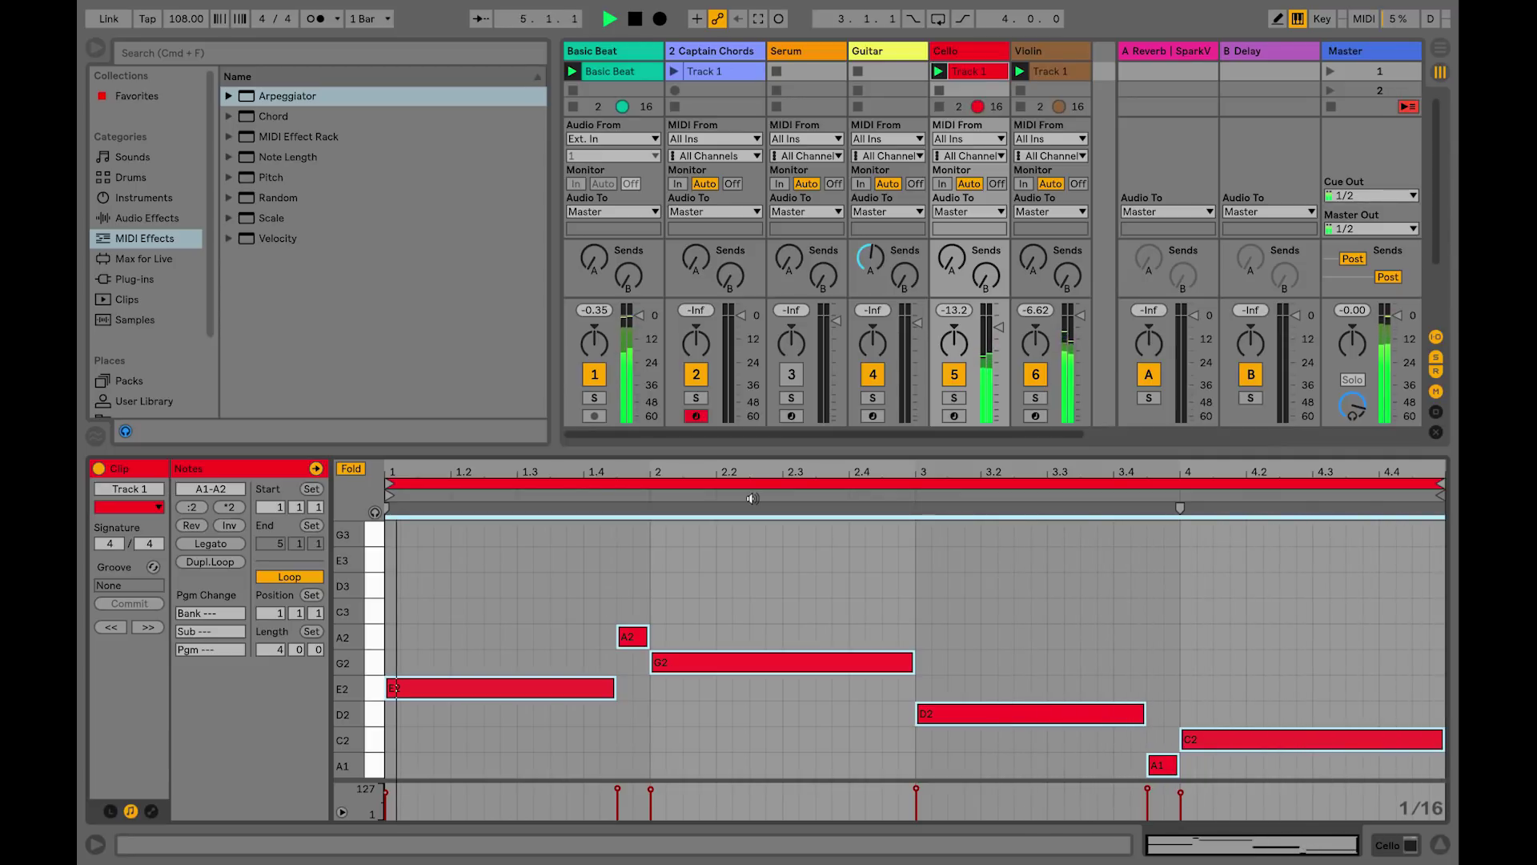
# Open the Violin clip's notes for editing
pyautogui.click(1040, 71)
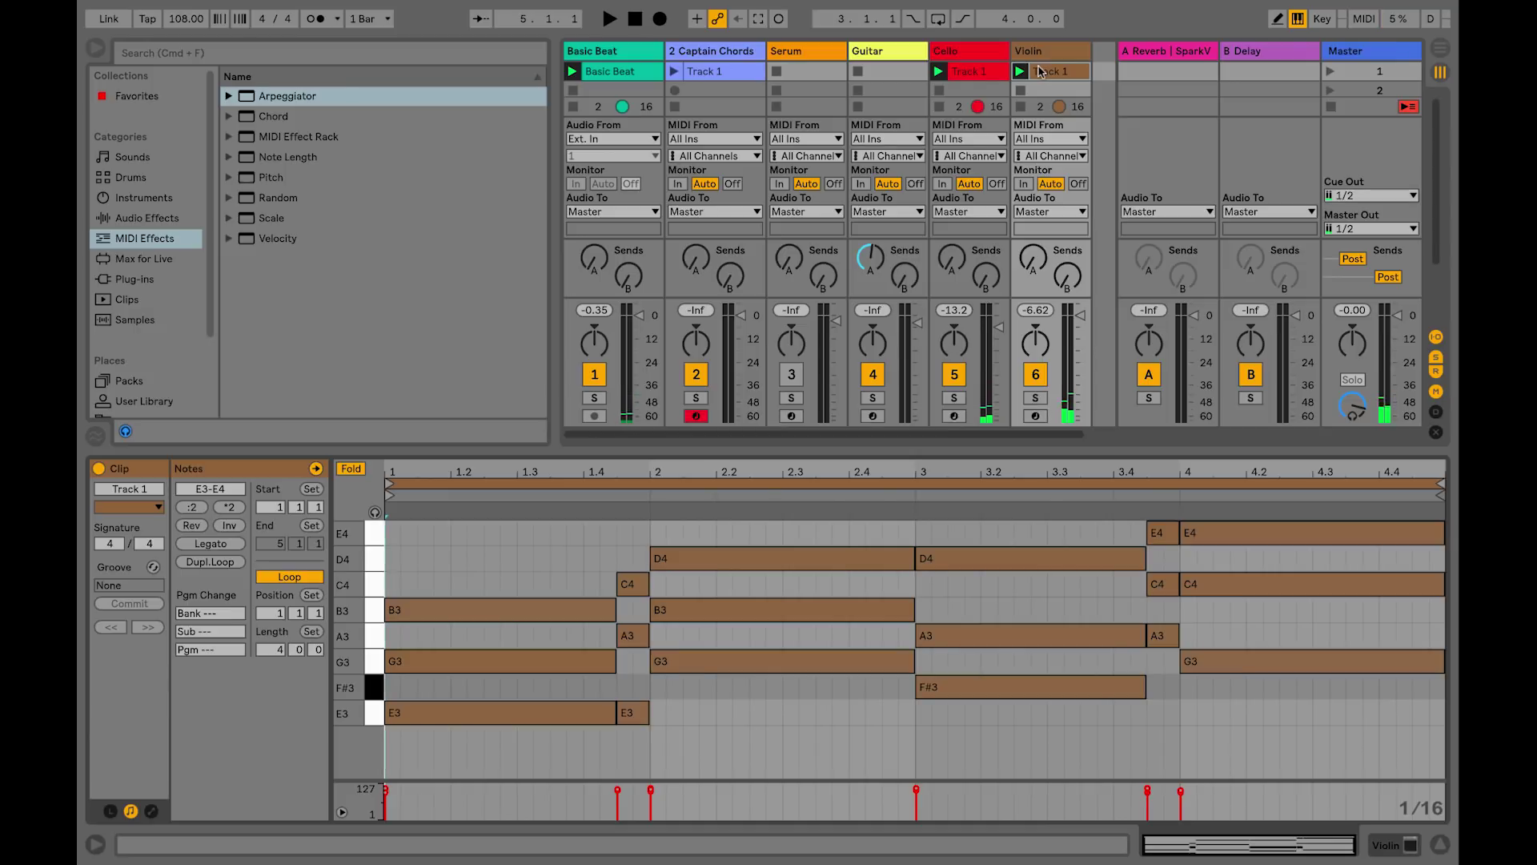